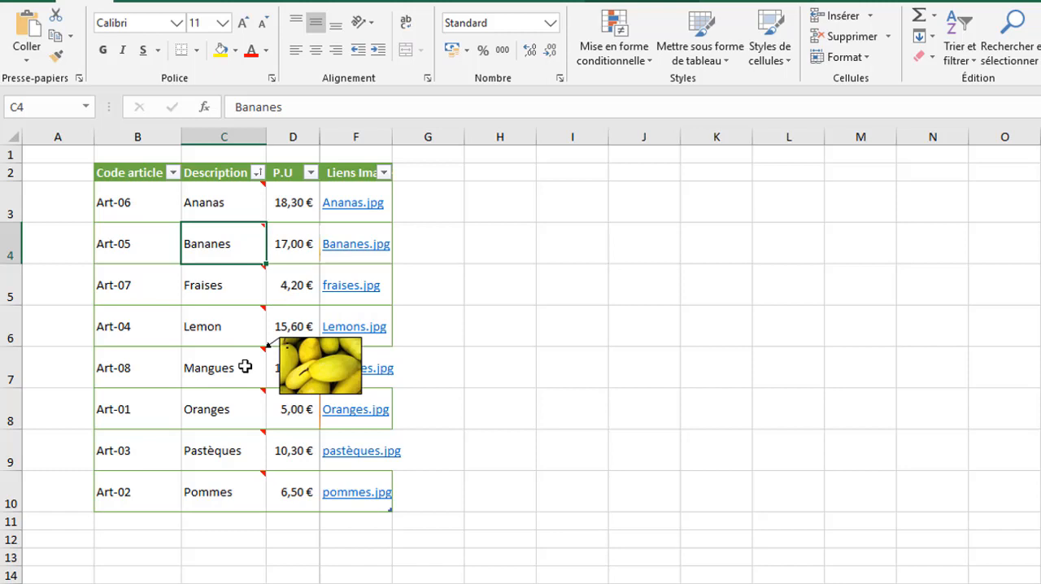
- View the picture comments attached to the Oranges and Pastèques descriptions in the article table
mouse_move(245, 405)
mouse_move(246, 452)
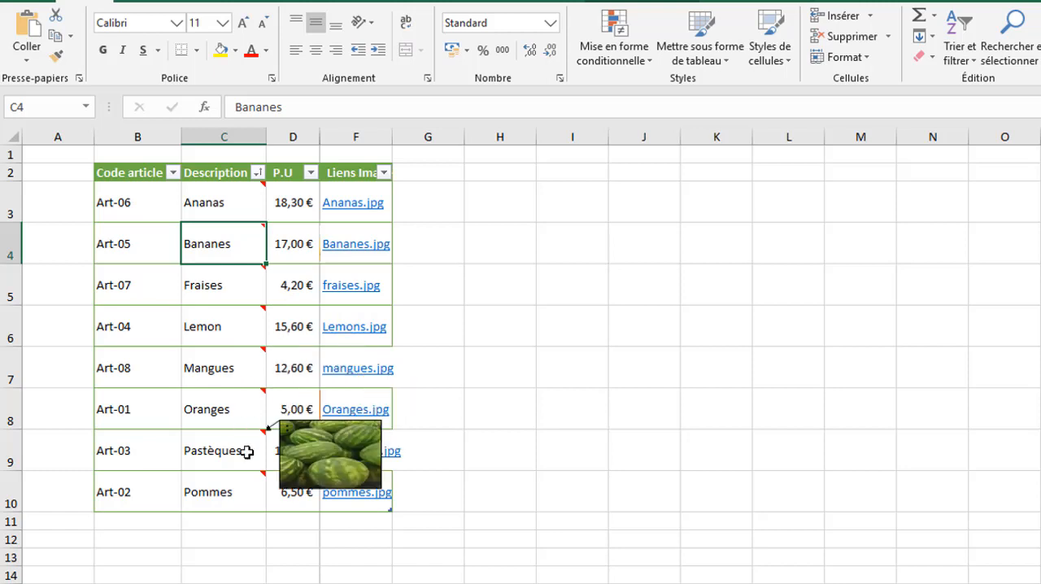
mouse_move(225, 481)
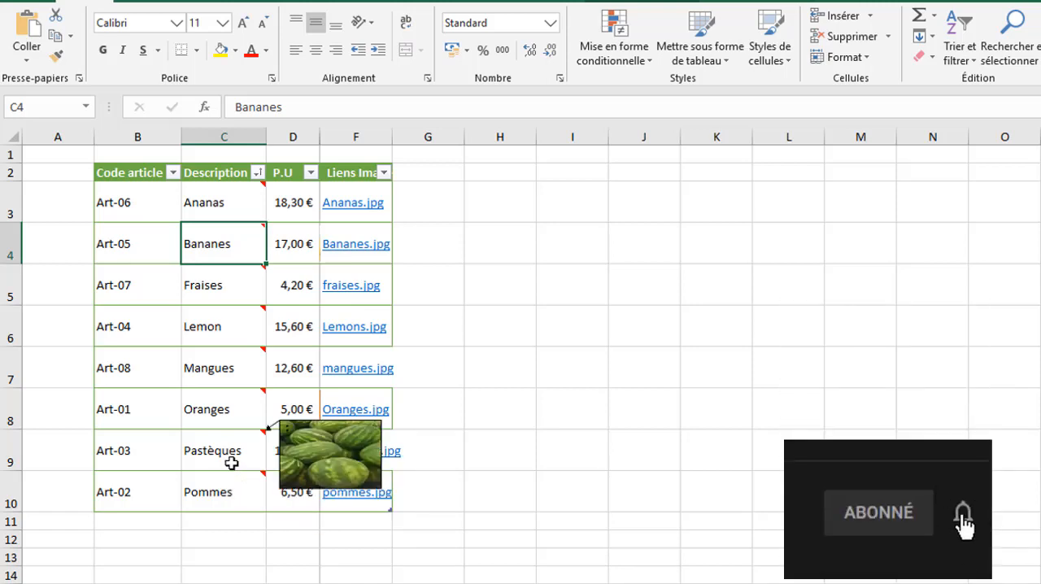
click(474, 401)
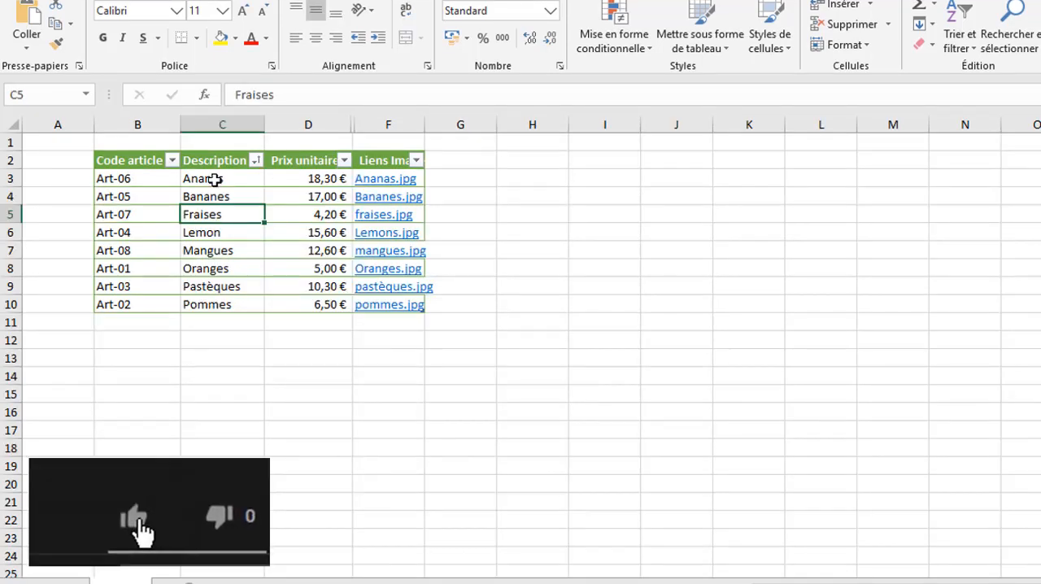
- Insert a comment on the Ananas cell C3
click(214, 178)
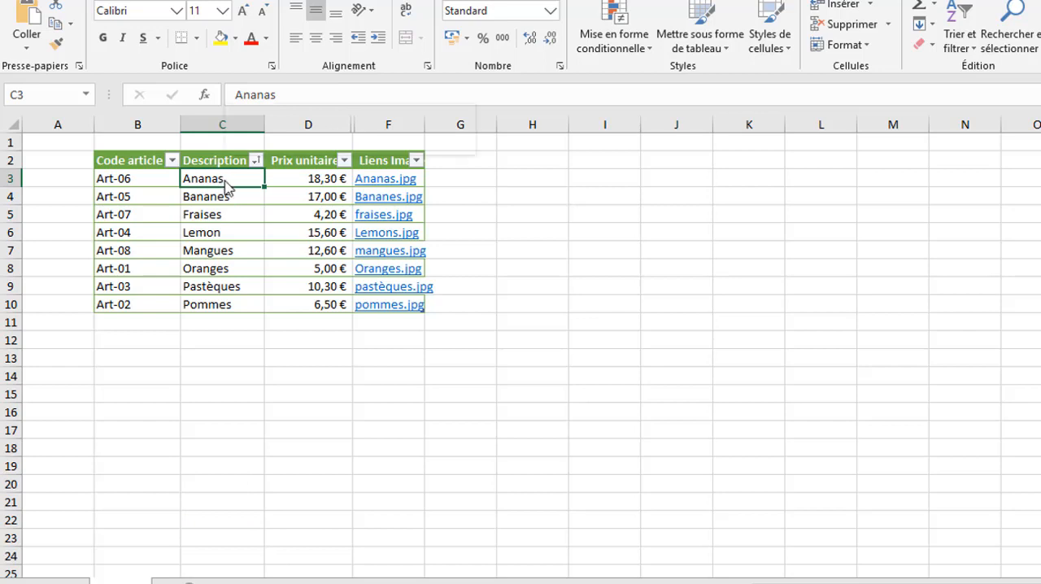
right_click(226, 183)
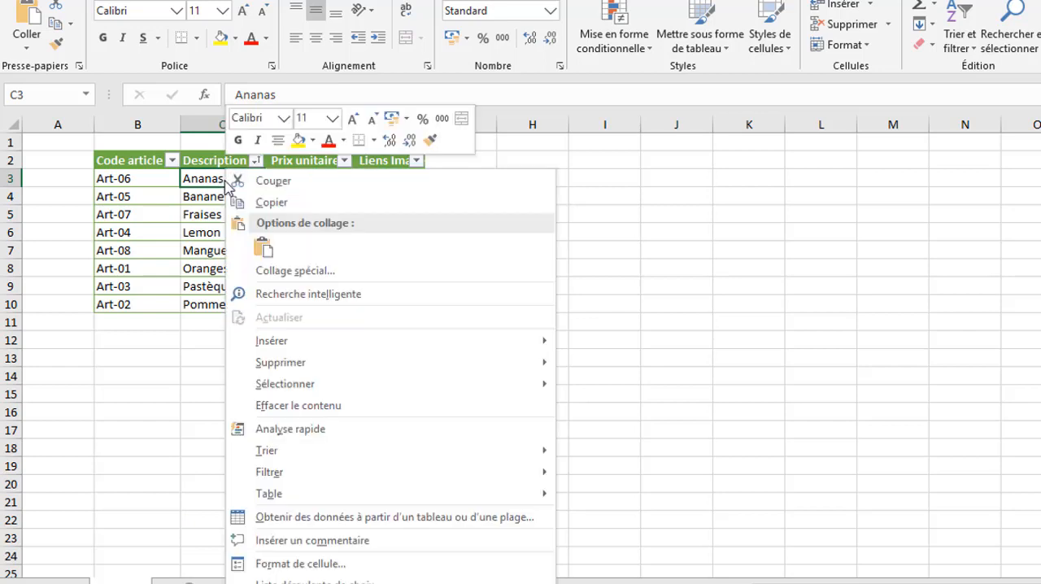
click(290, 541)
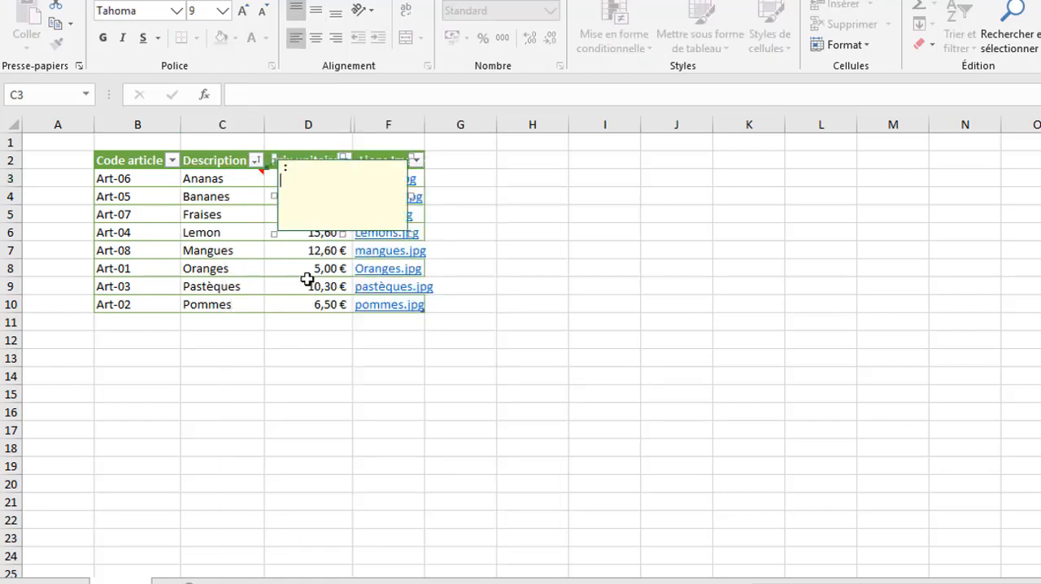
- Resize the Ananas comment box to about 3.4 cm wide and 2.4 cm high
click(314, 203)
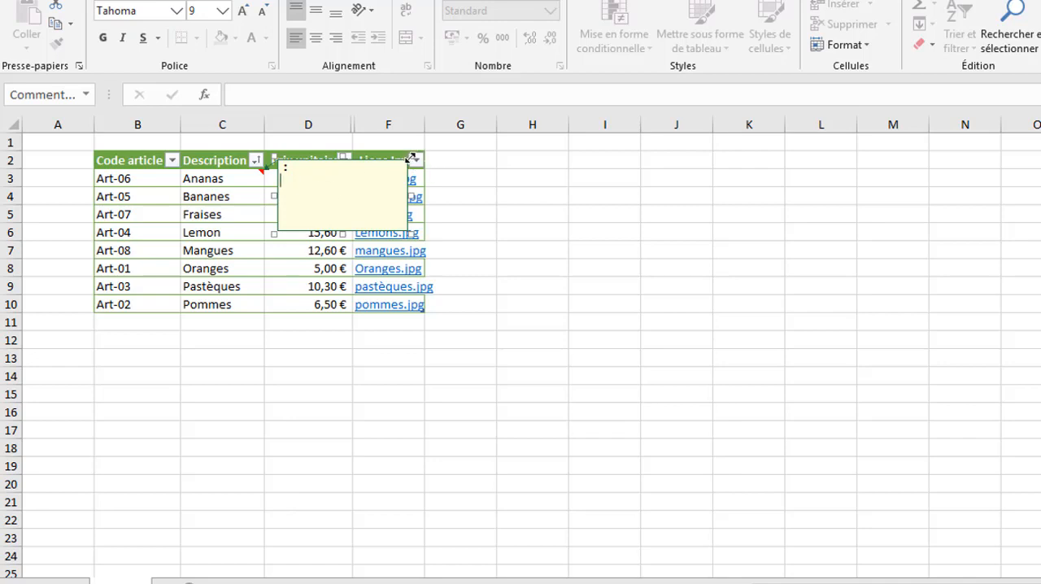
drag(393, 157, 347, 170)
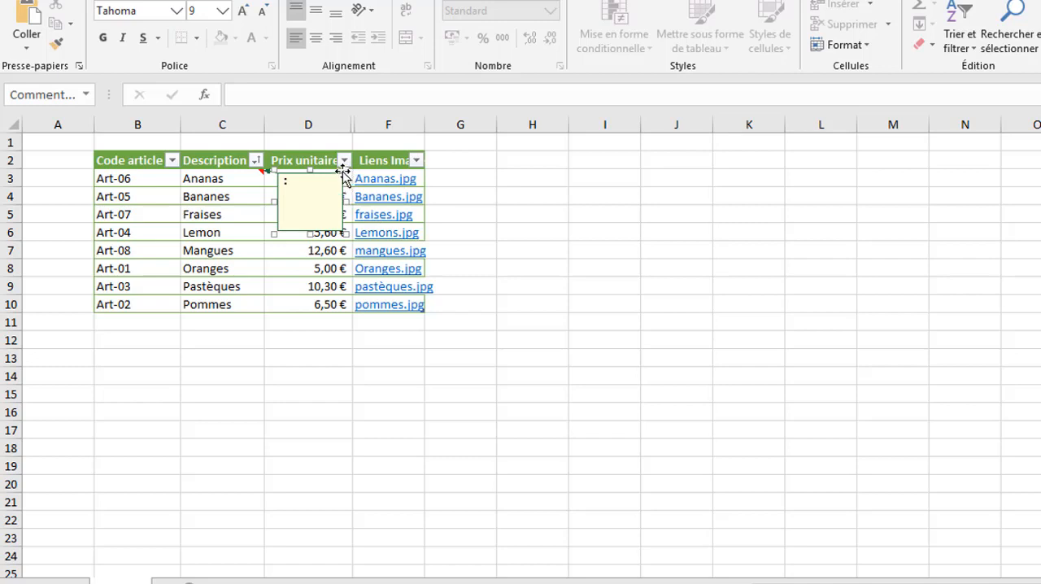
drag(347, 168, 396, 144)
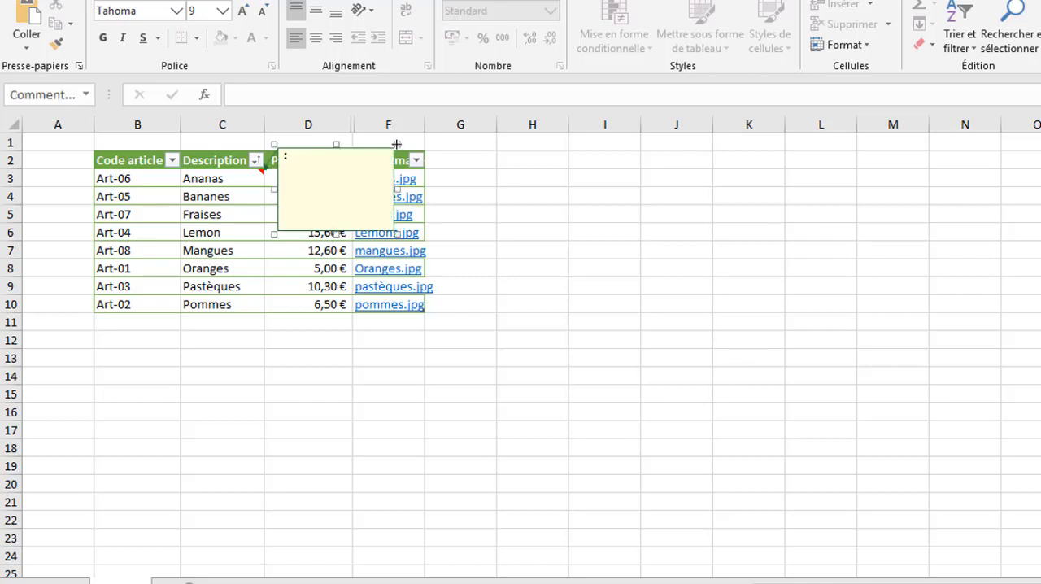
click(329, 177)
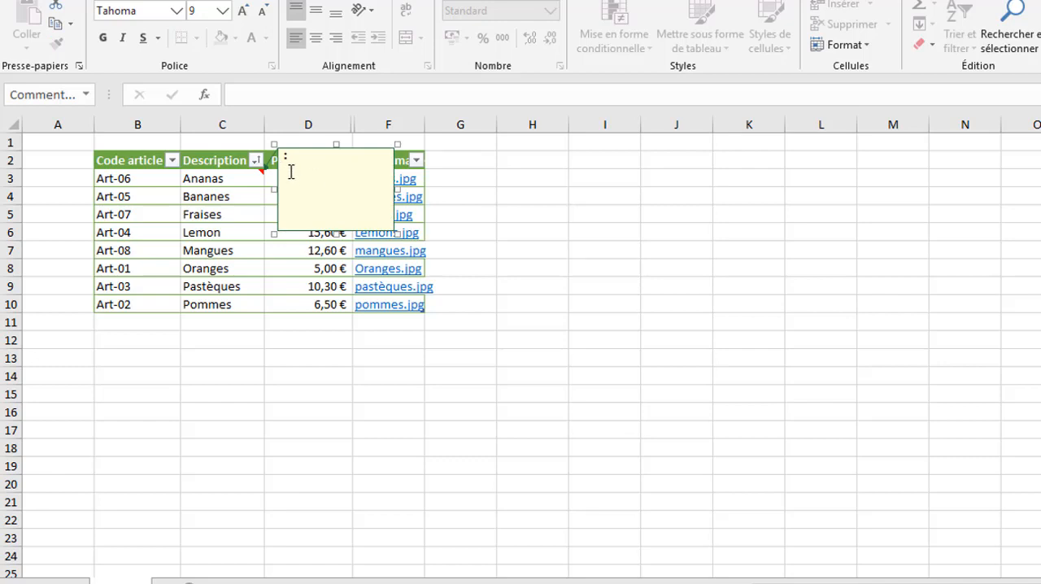
right_click(290, 171)
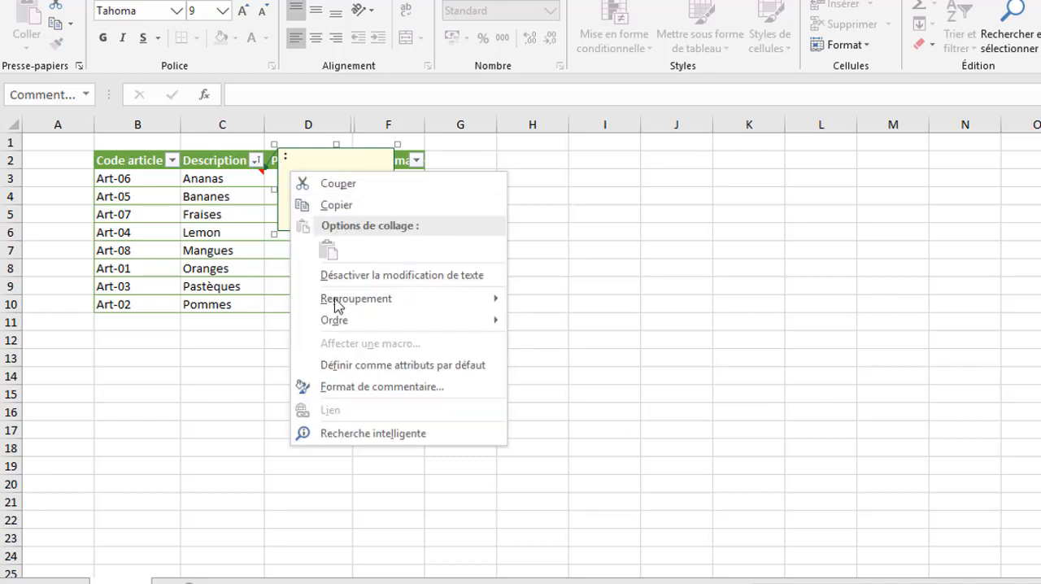
click(374, 388)
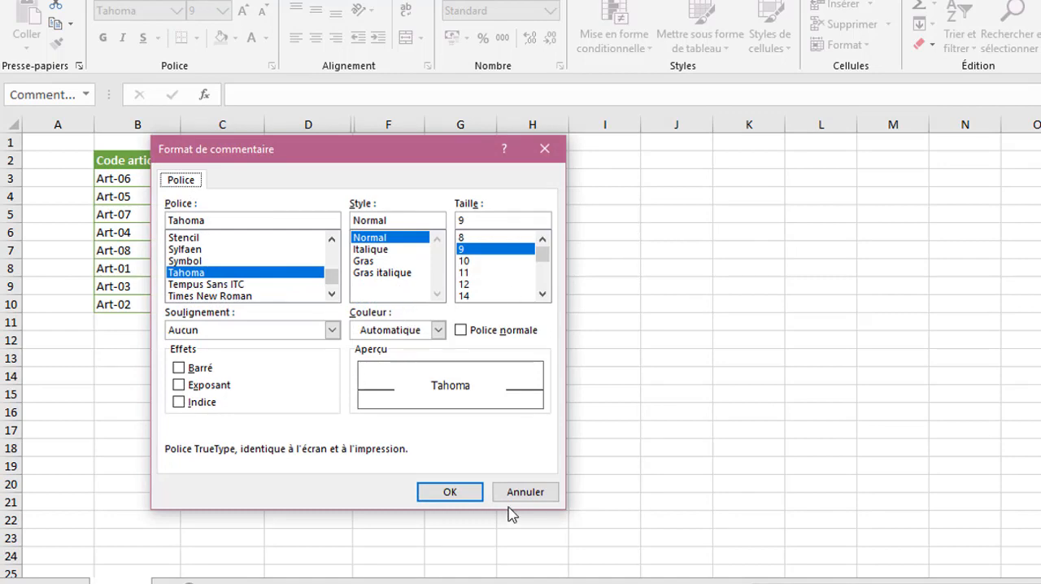
click(543, 150)
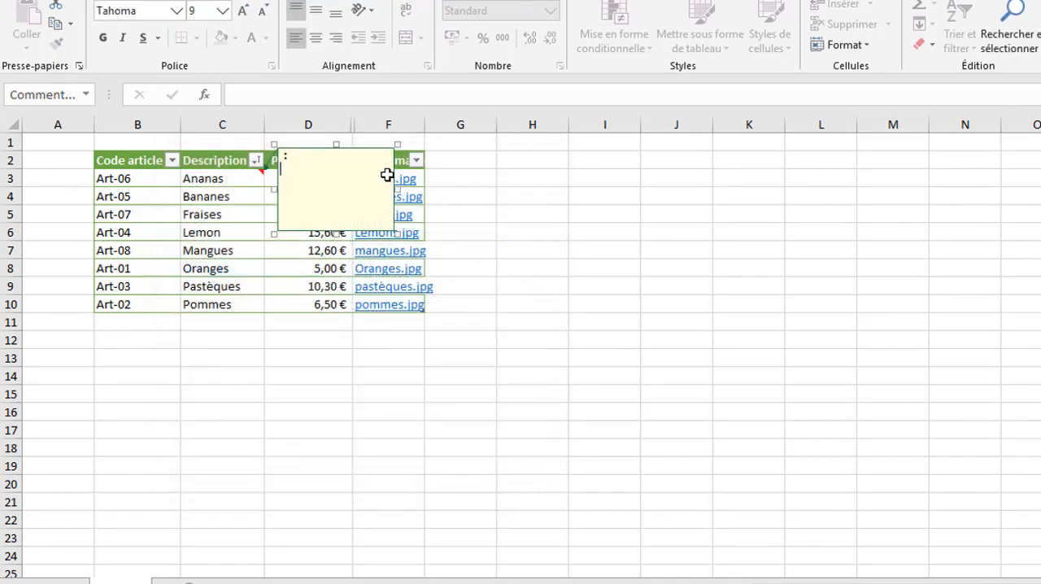
- Select the Ananas comment by its border and open its full comment formatting settings
click(322, 147)
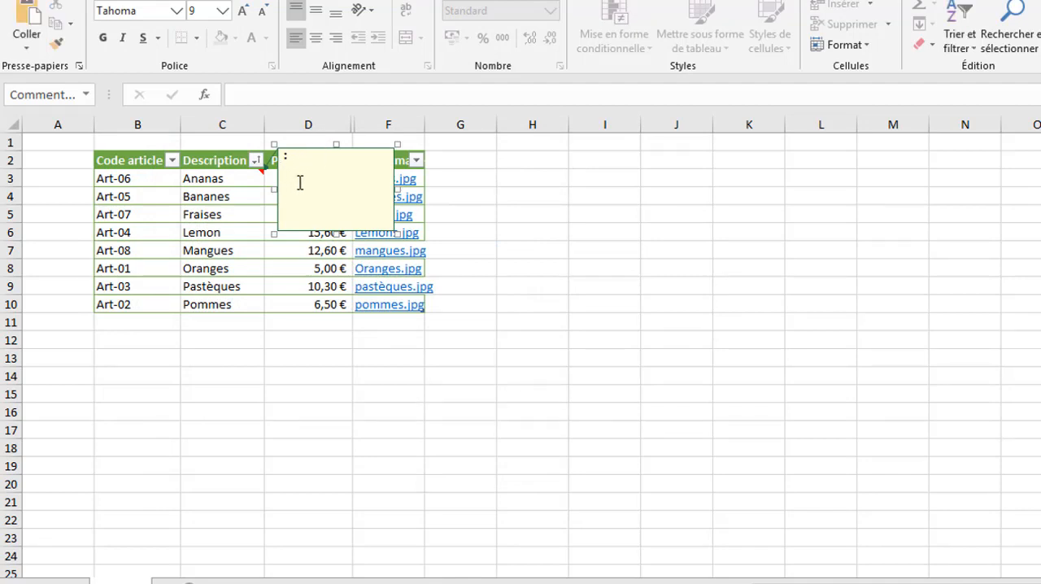
right_click(328, 149)
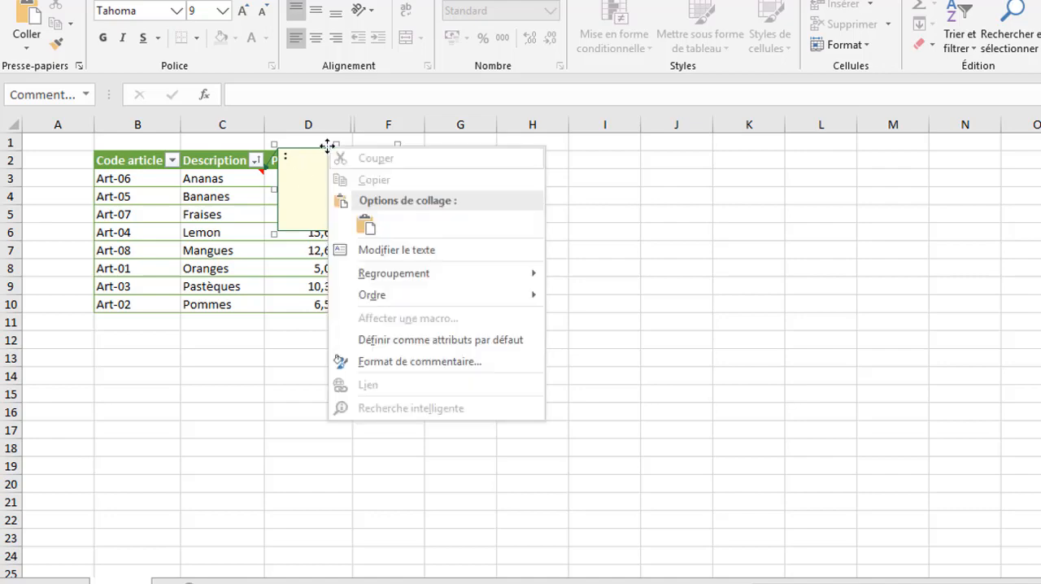
click(403, 367)
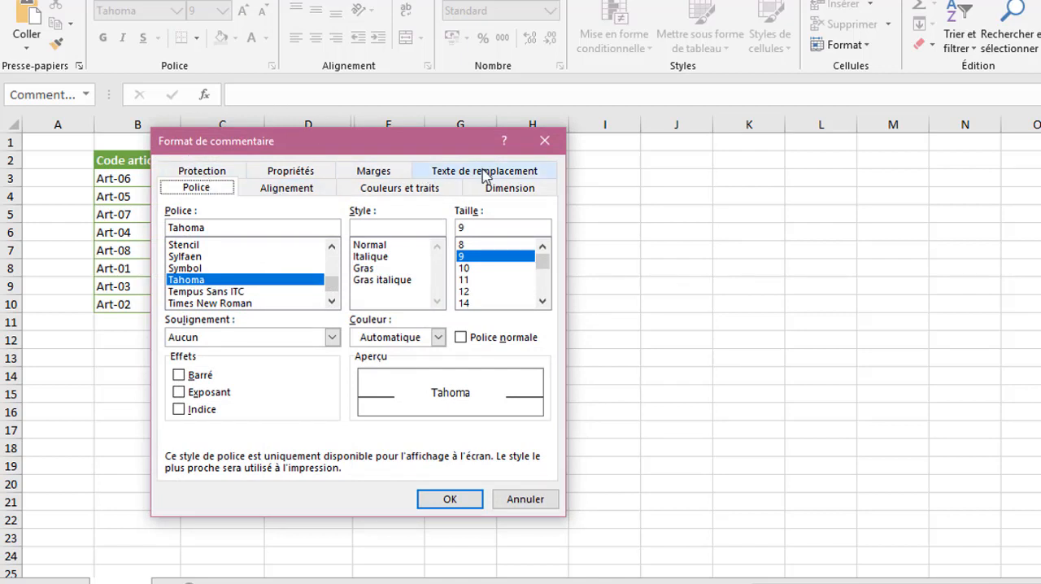
- Try the rotated text orientations for the comment and restore the horizontal orientation
click(288, 189)
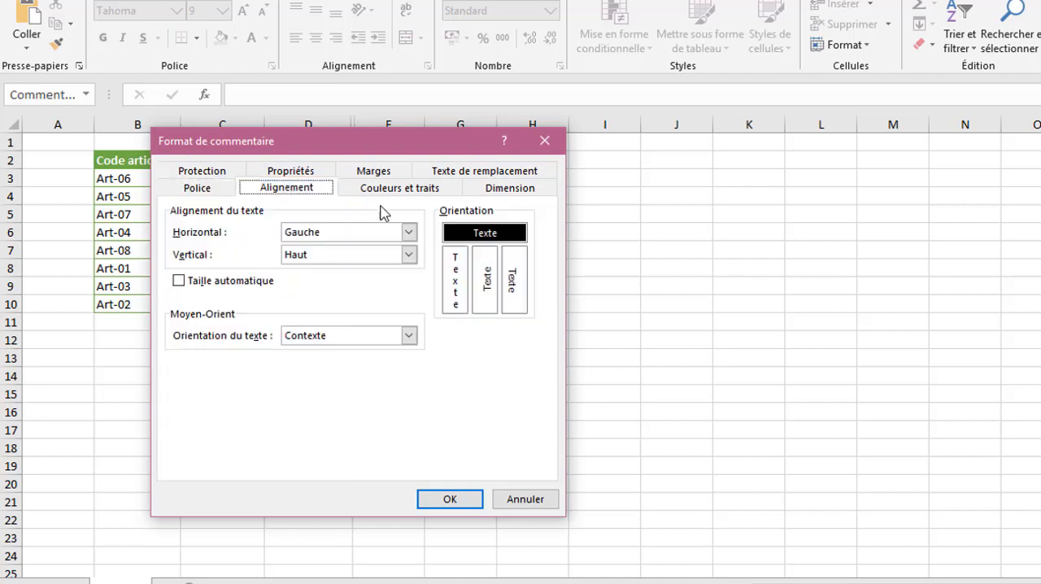
click(491, 284)
click(512, 280)
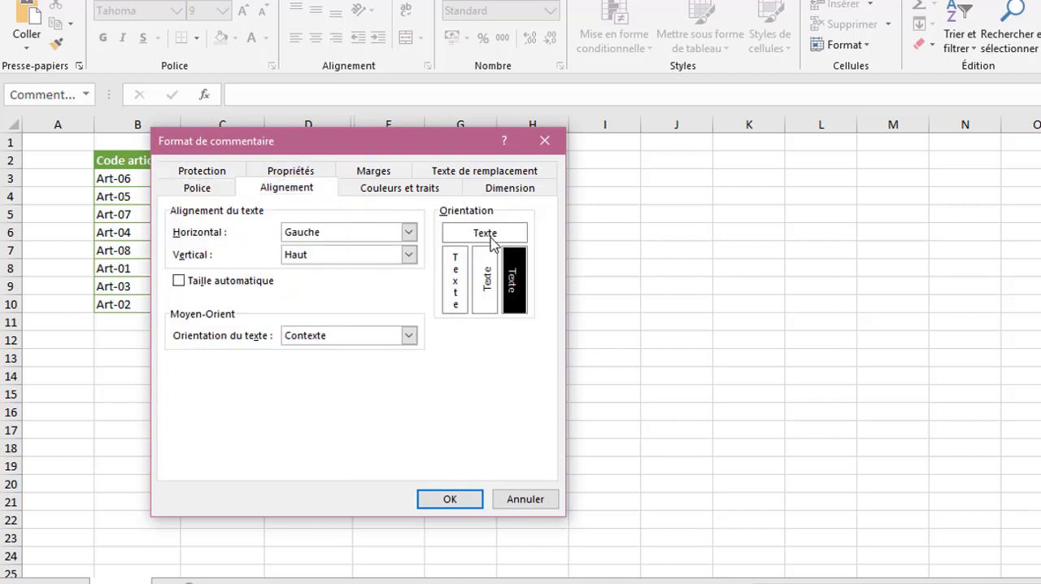
click(490, 236)
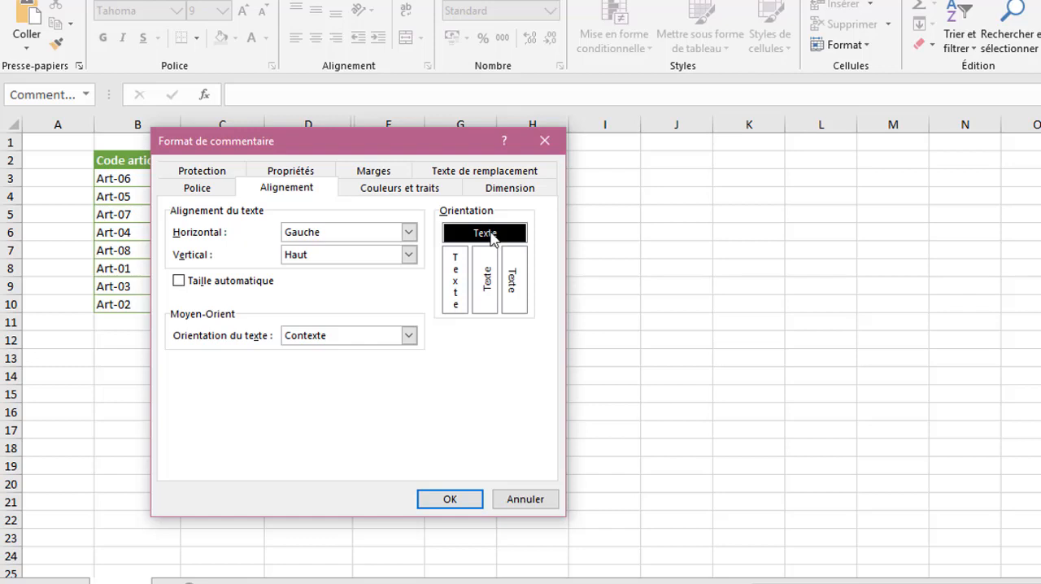
- Set the comment's outline style to 1 pt and its fill transparency to 10 %
click(416, 192)
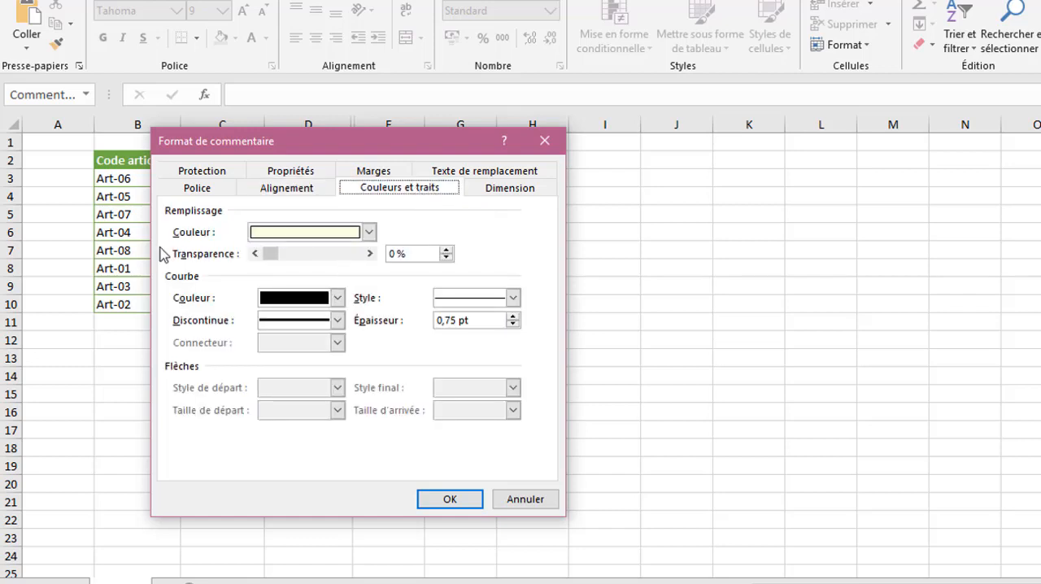
click(368, 233)
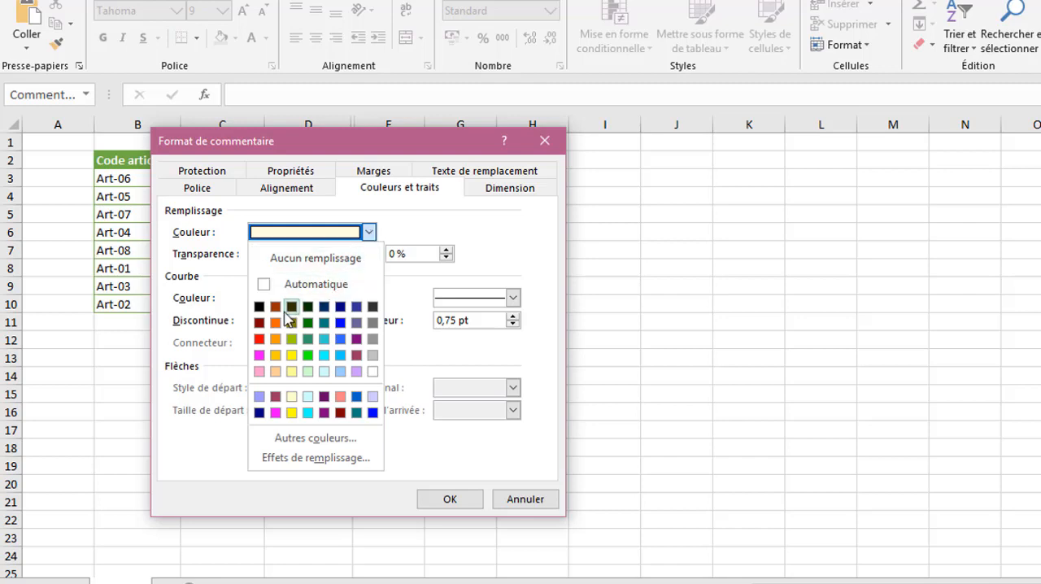
click(368, 233)
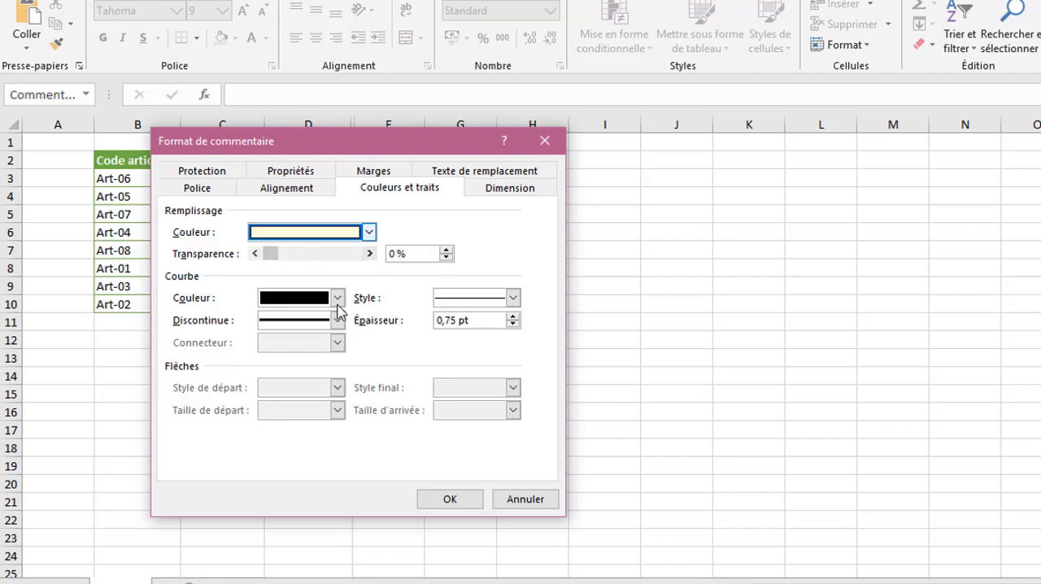
click(337, 298)
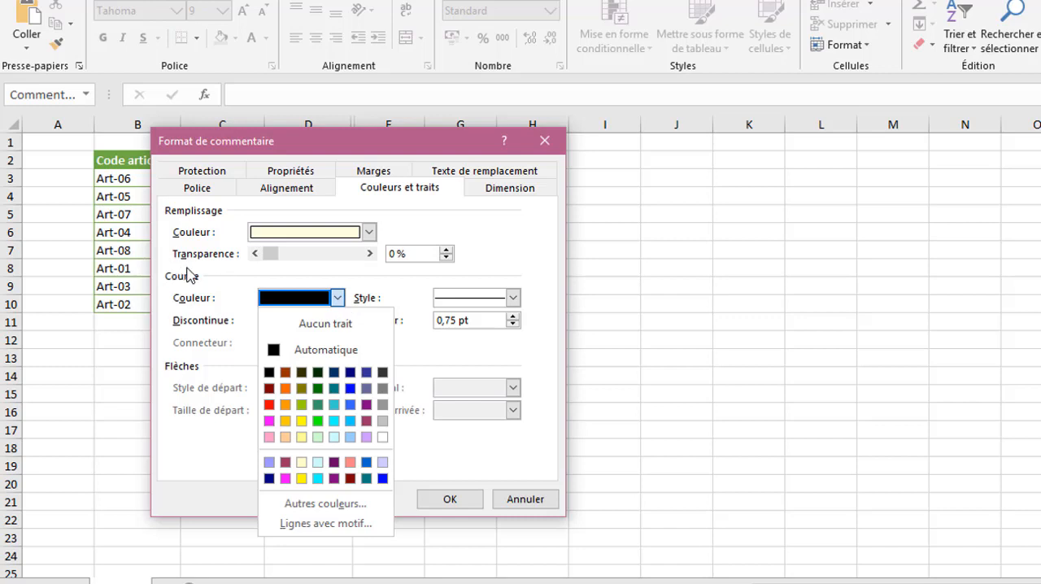
click(340, 299)
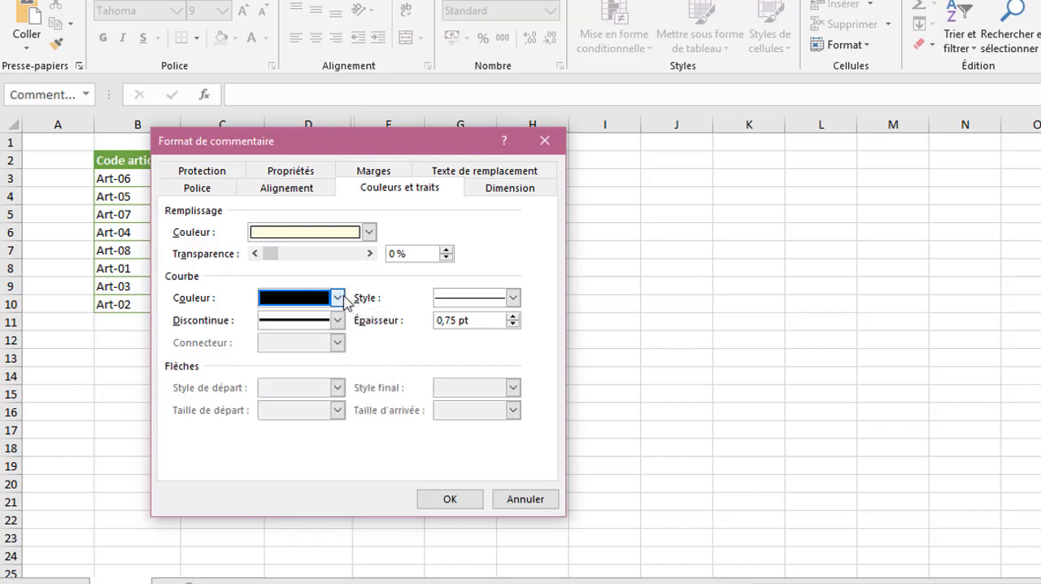
click(513, 299)
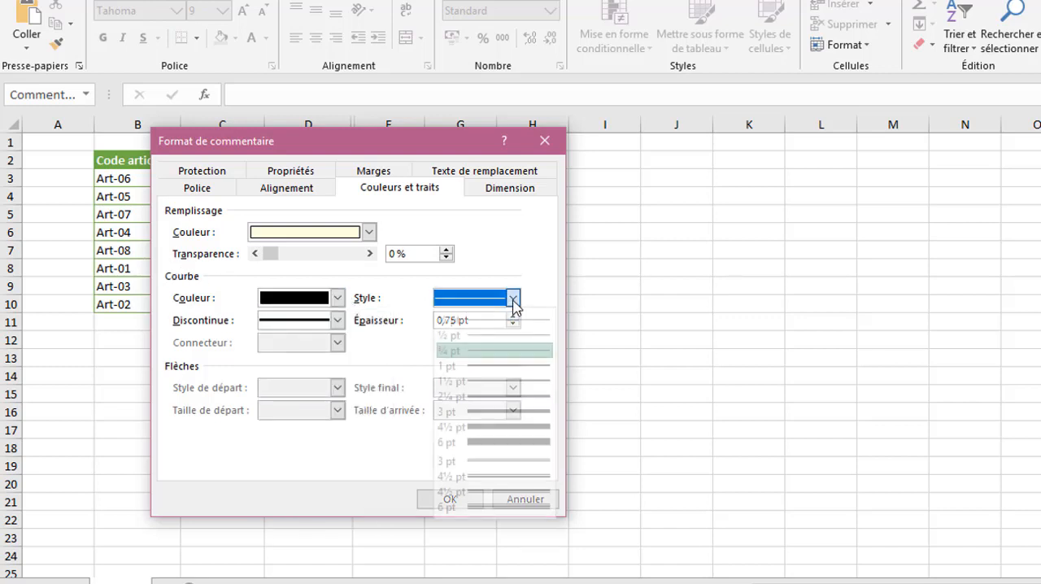
click(506, 370)
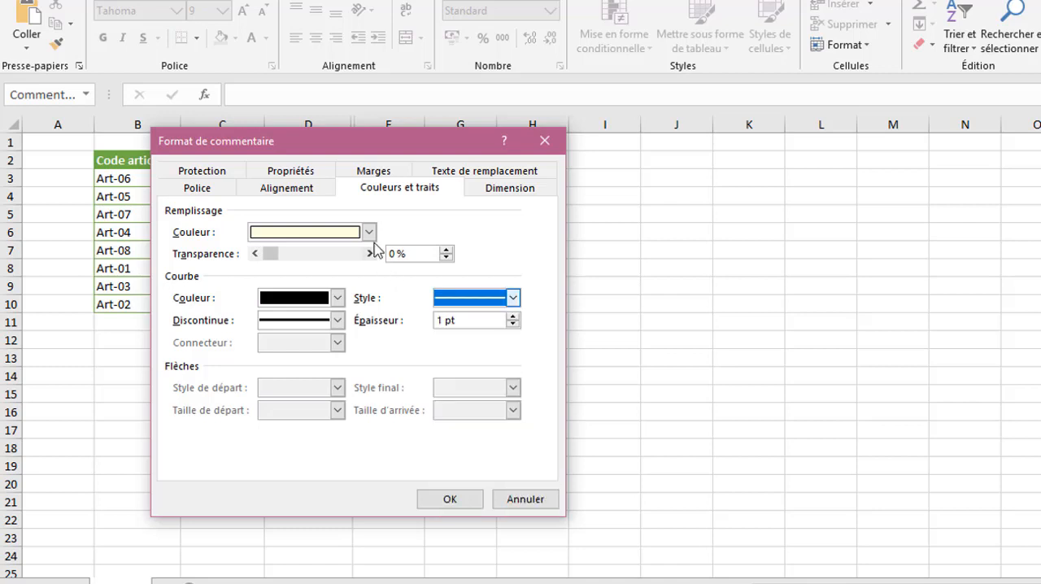
click(344, 254)
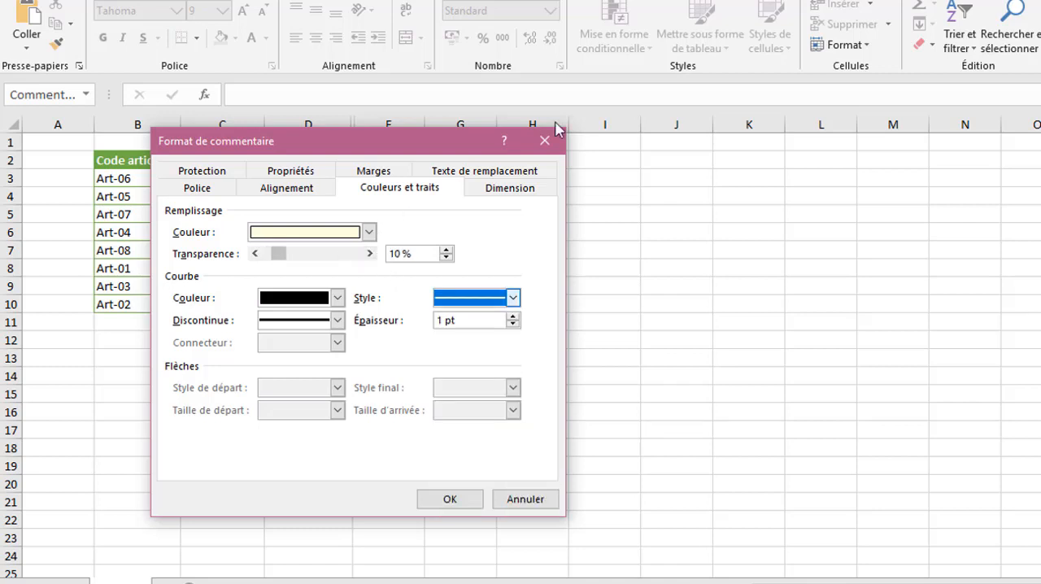
- Review the comment's dimension, alternative text and inner margin settings
click(493, 189)
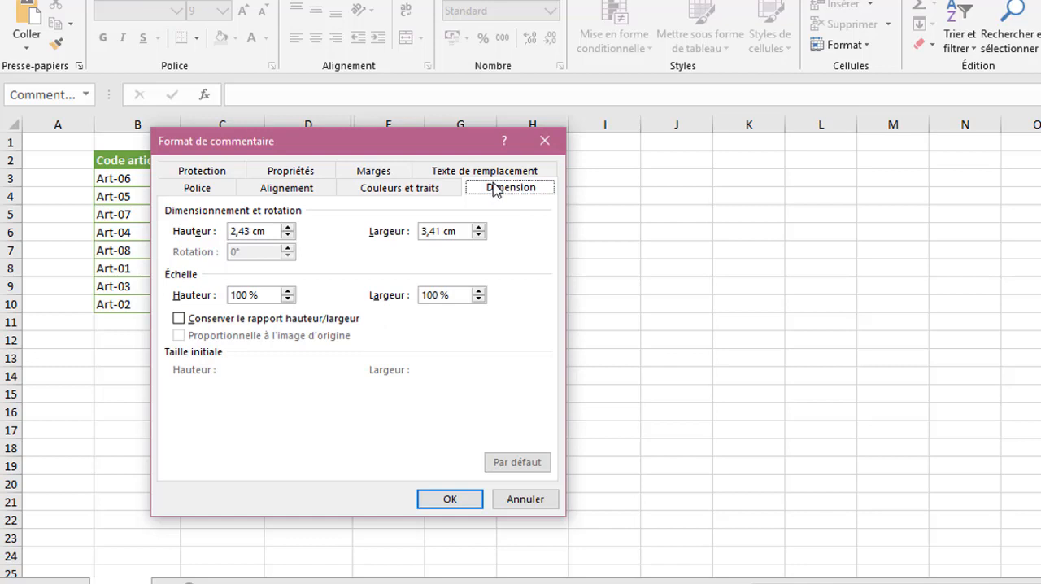
click(470, 173)
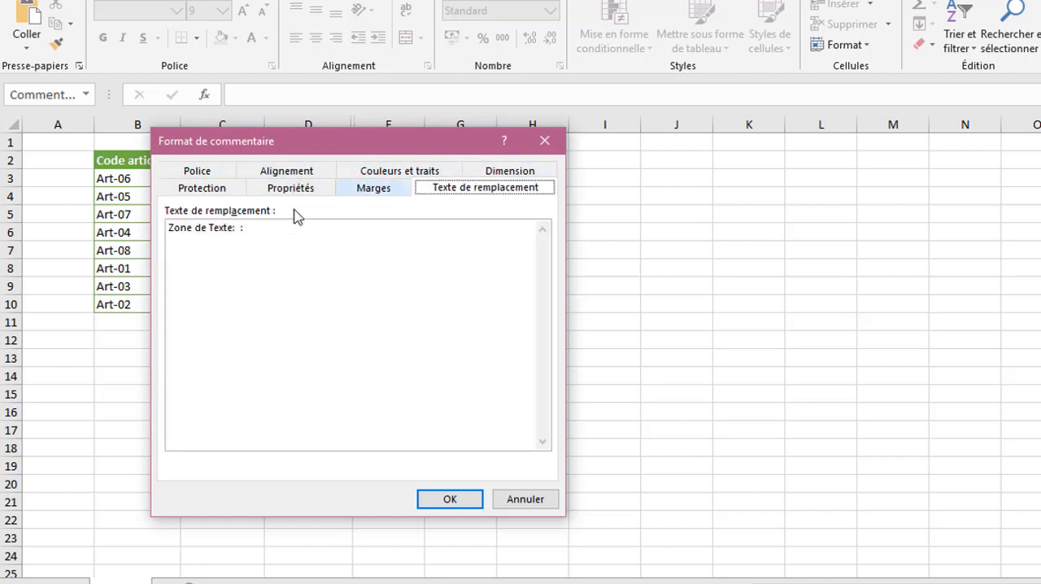
click(383, 189)
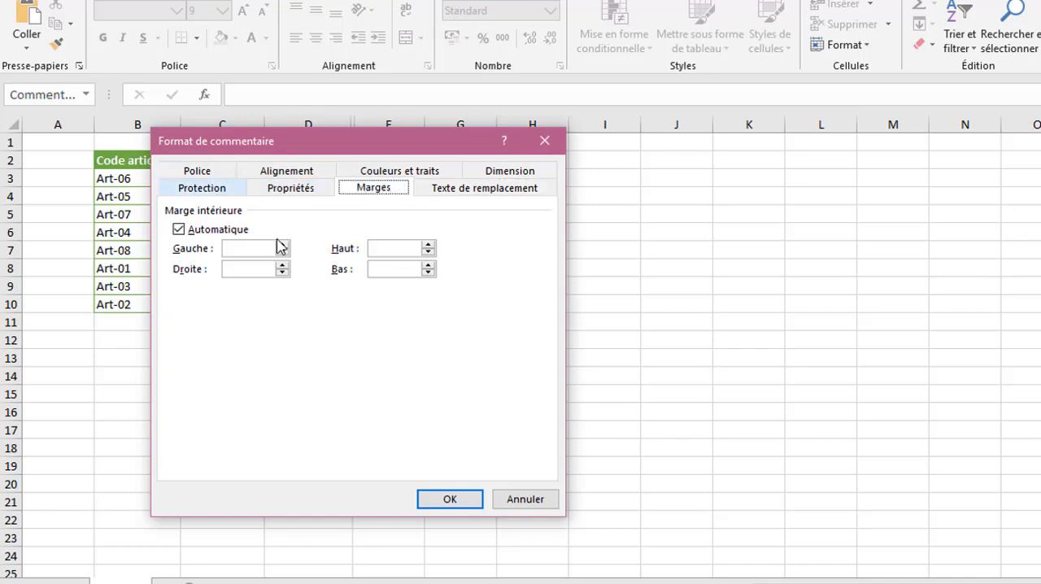
- Open the fill effects for the comment's fill colour and choose the single-colour horizontal gradient variant that runs from dark at its top to light
click(421, 172)
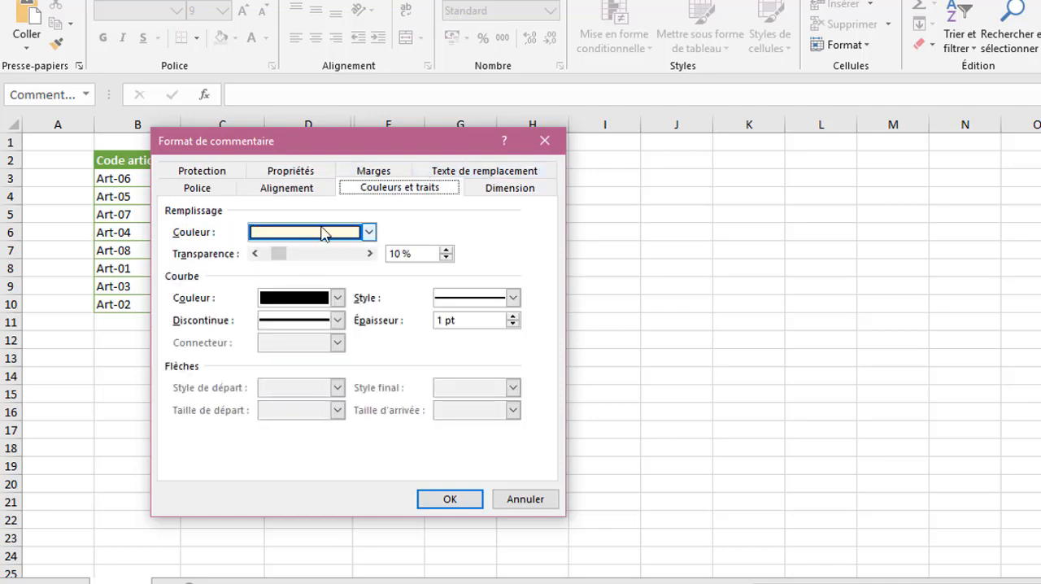
click(368, 232)
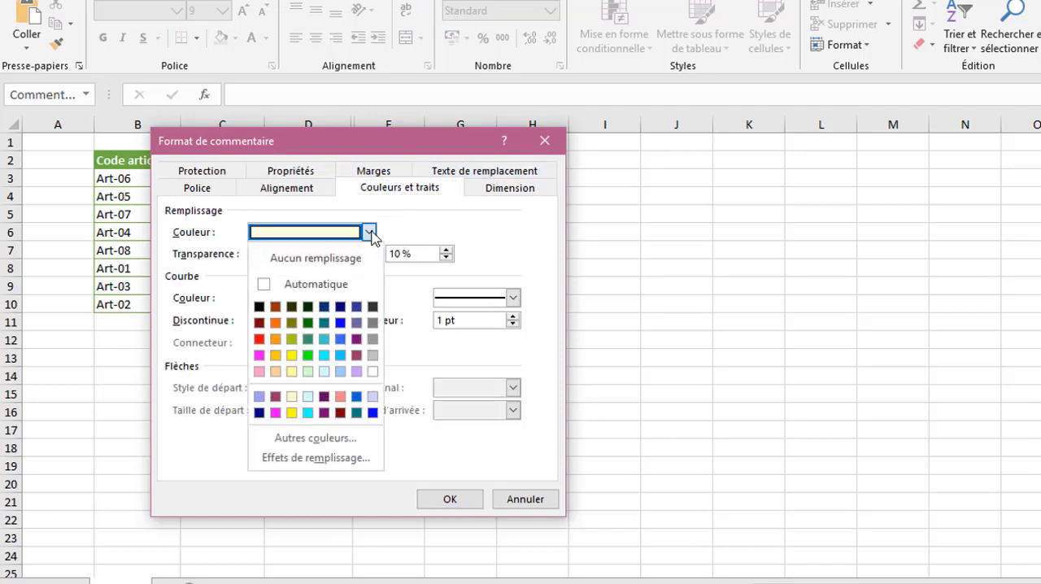
click(324, 459)
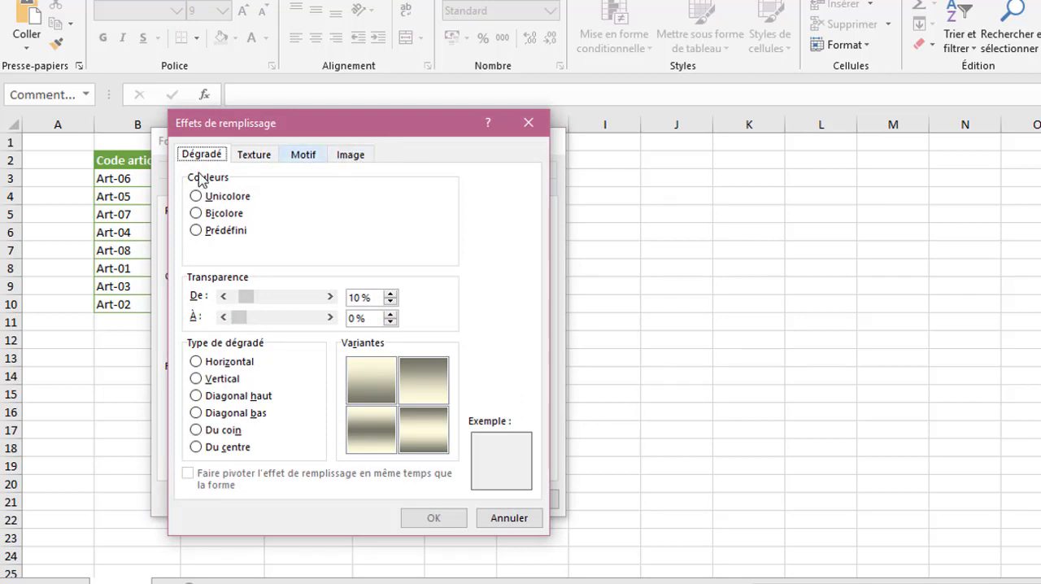
click(375, 387)
click(365, 452)
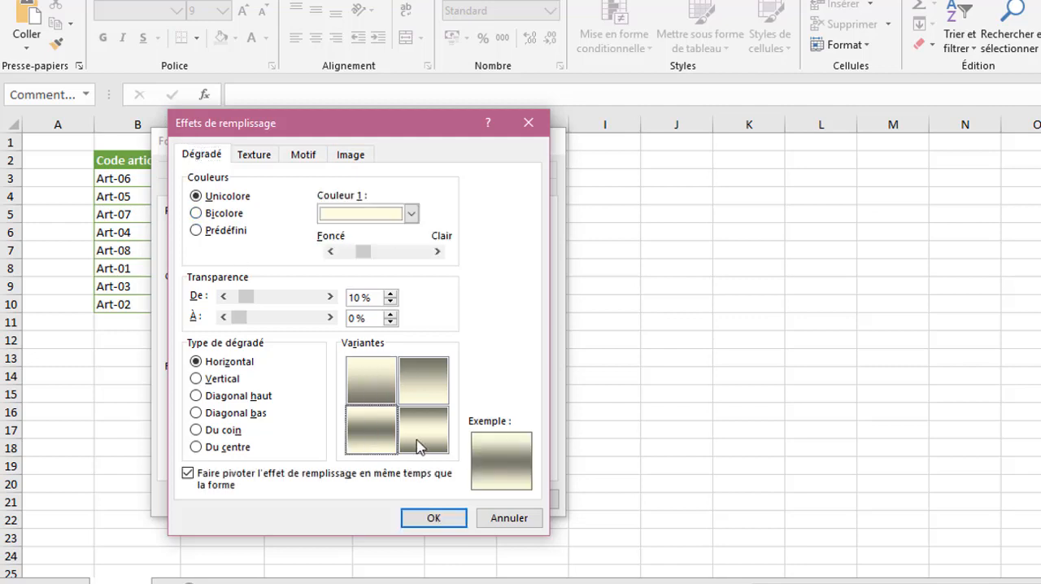
click(418, 447)
click(423, 384)
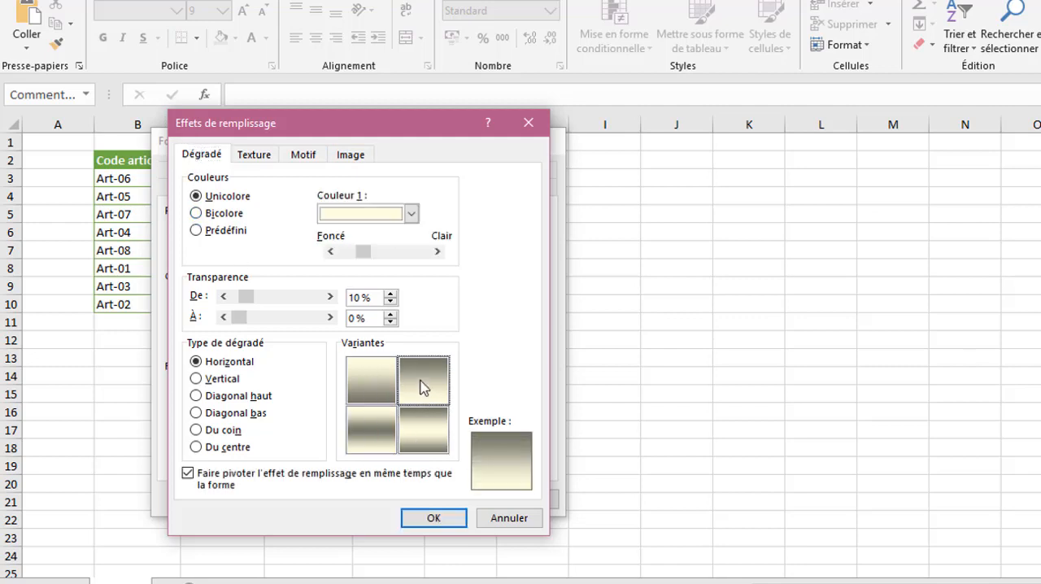
- Load the Ananas picture from the FRUITS folder as the comment's fill image, working offline to select it
click(268, 153)
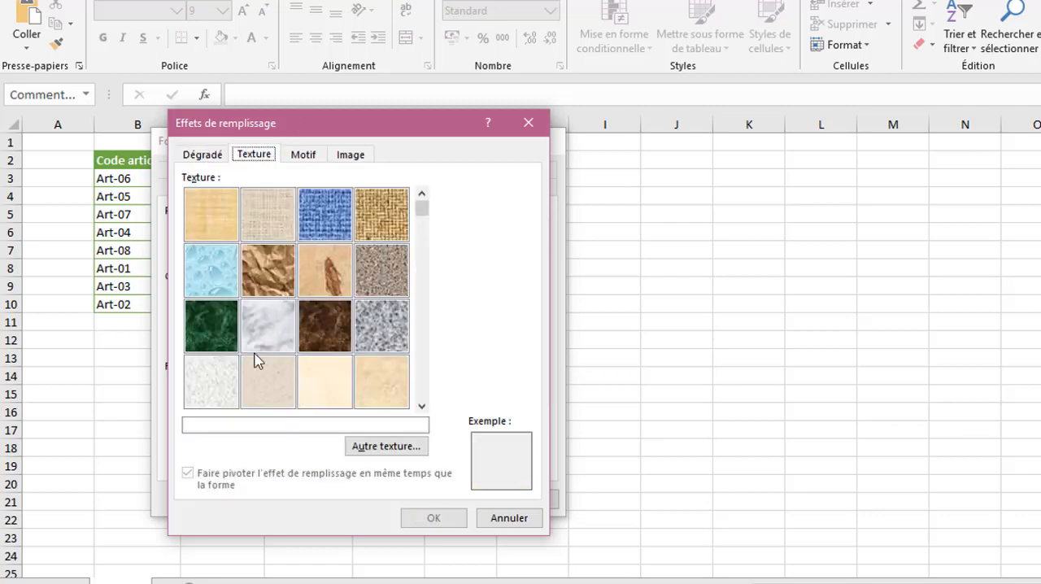
click(303, 155)
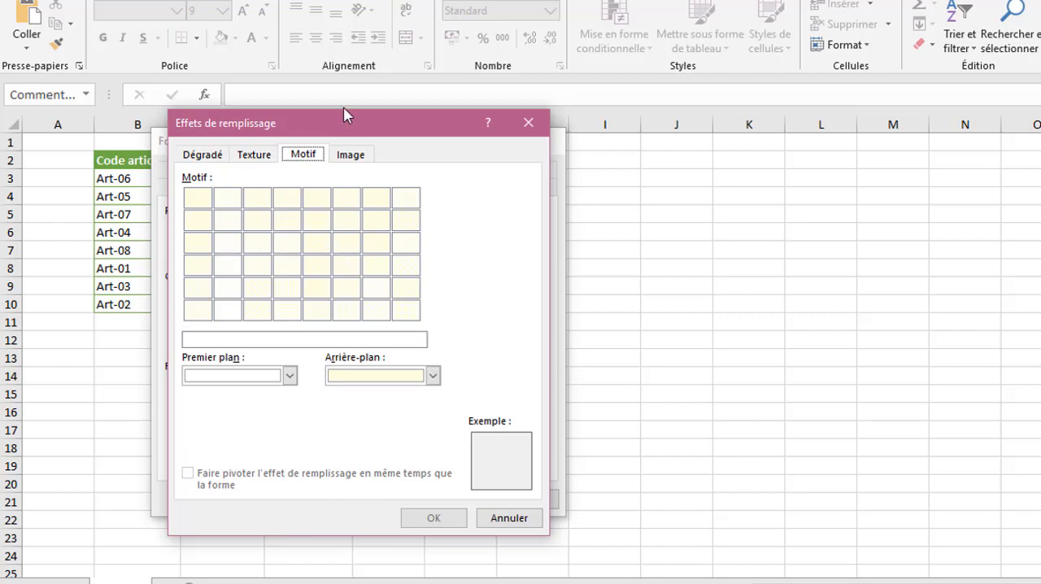
click(346, 156)
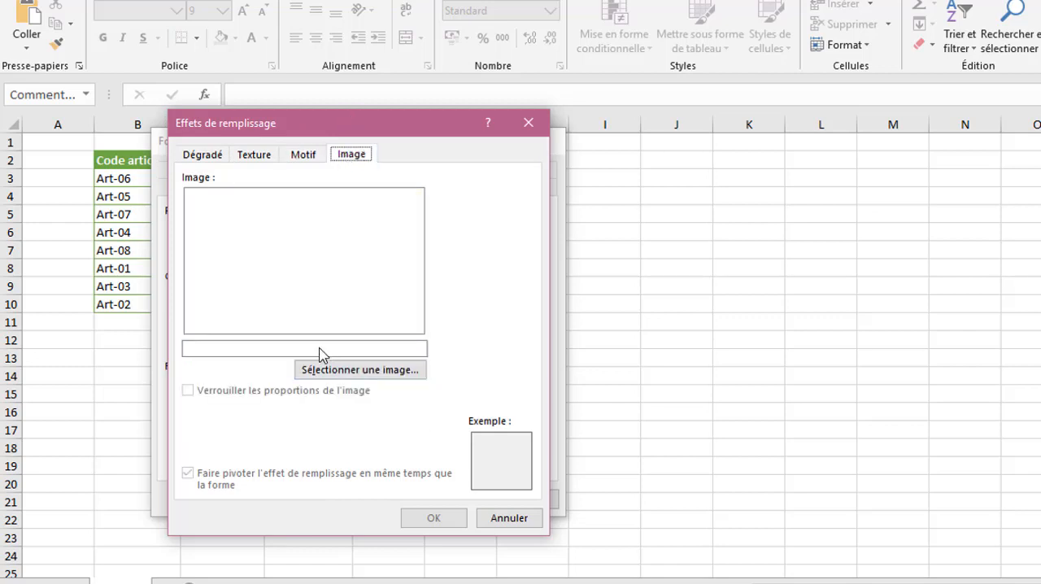
click(356, 368)
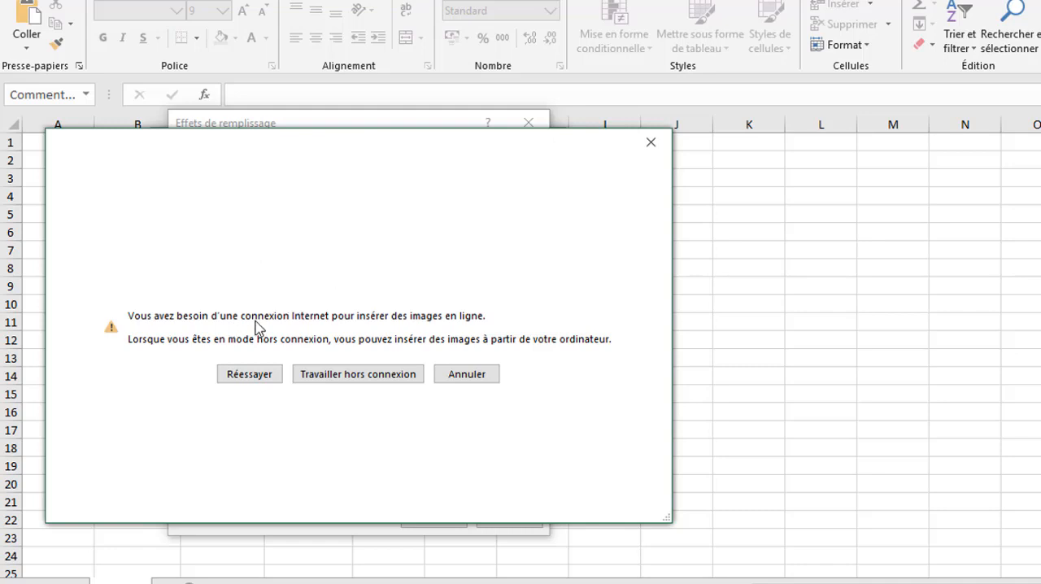
click(362, 376)
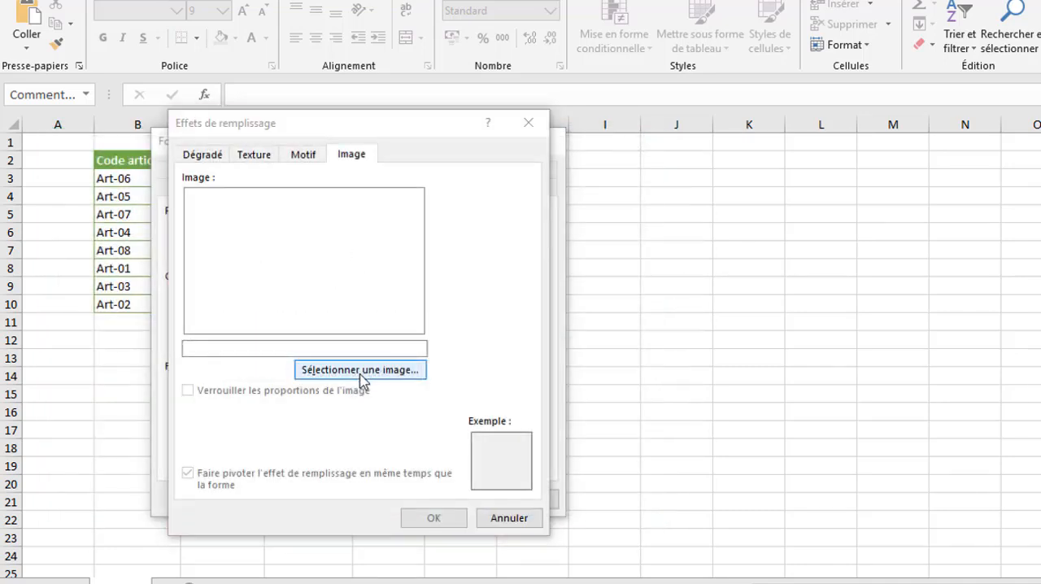
click(362, 370)
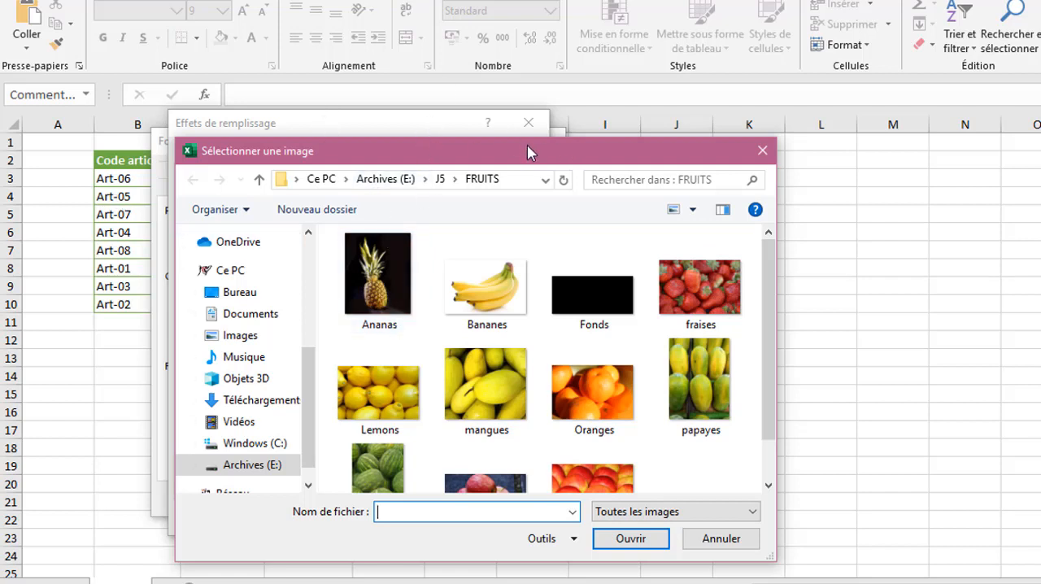
drag(529, 152, 712, 138)
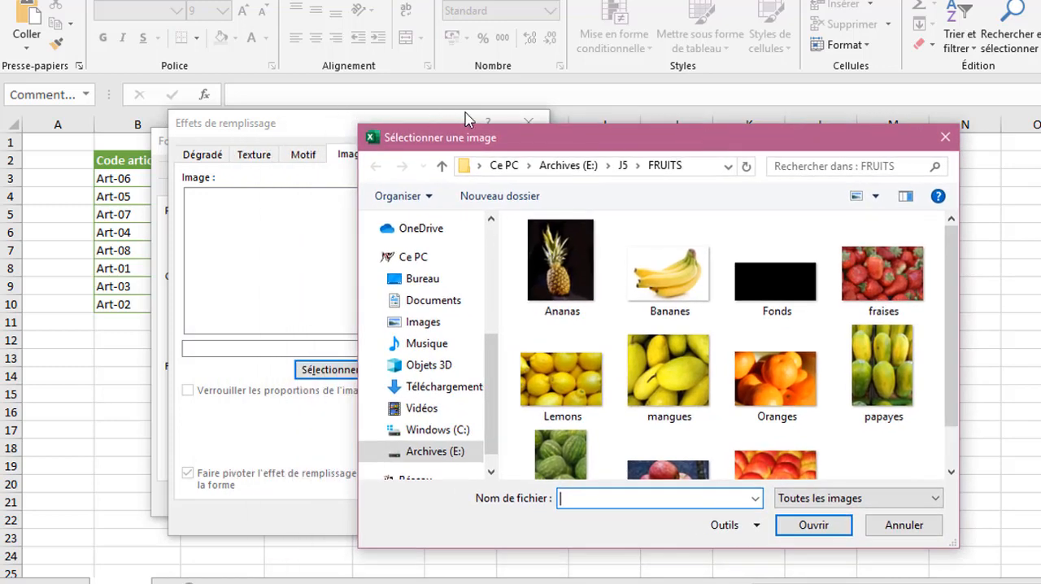
click(578, 261)
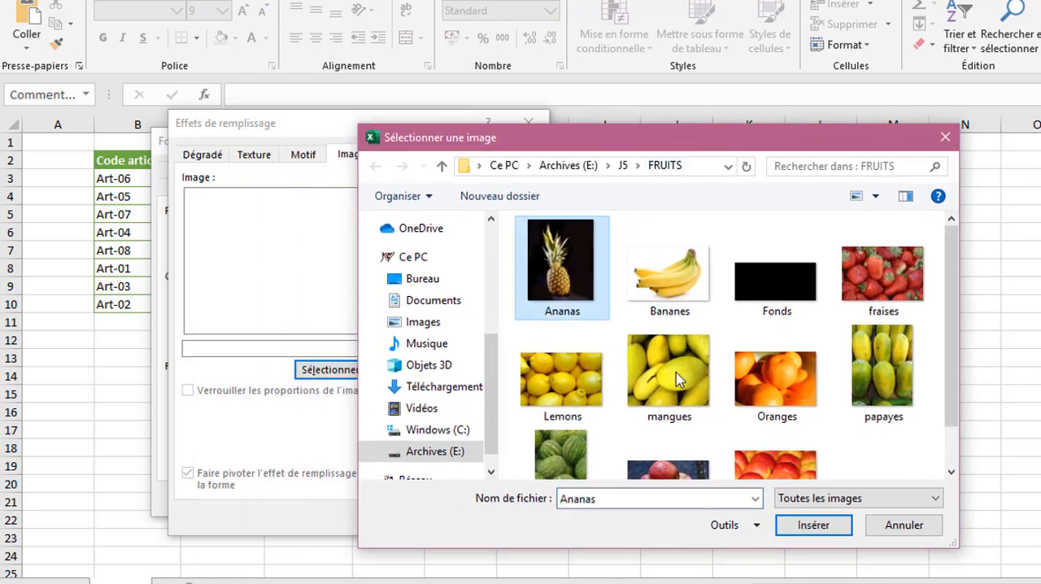
click(811, 523)
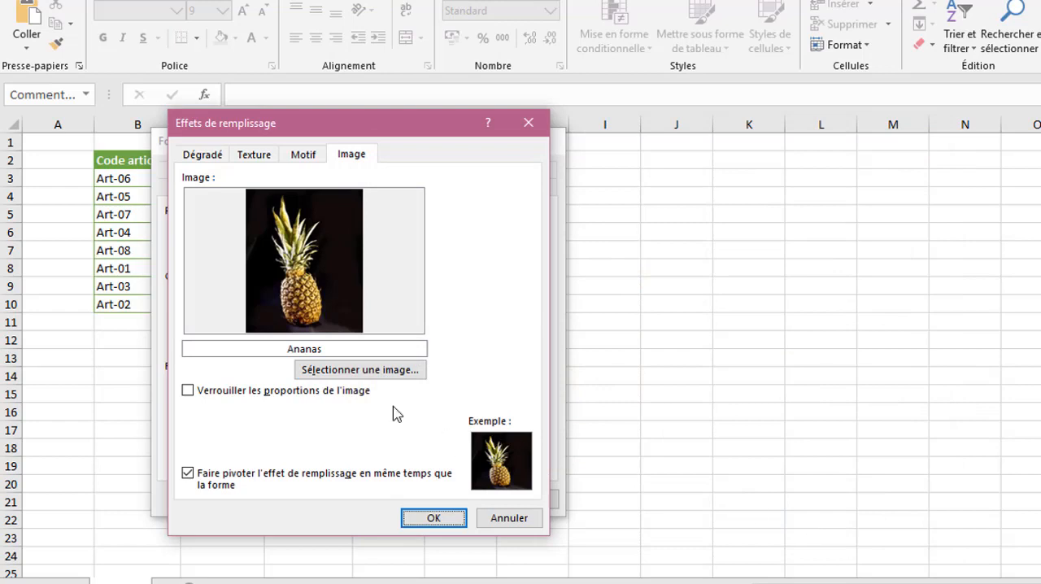
- Lock the fill picture's proportions and apply the picture fill to the comment
click(195, 396)
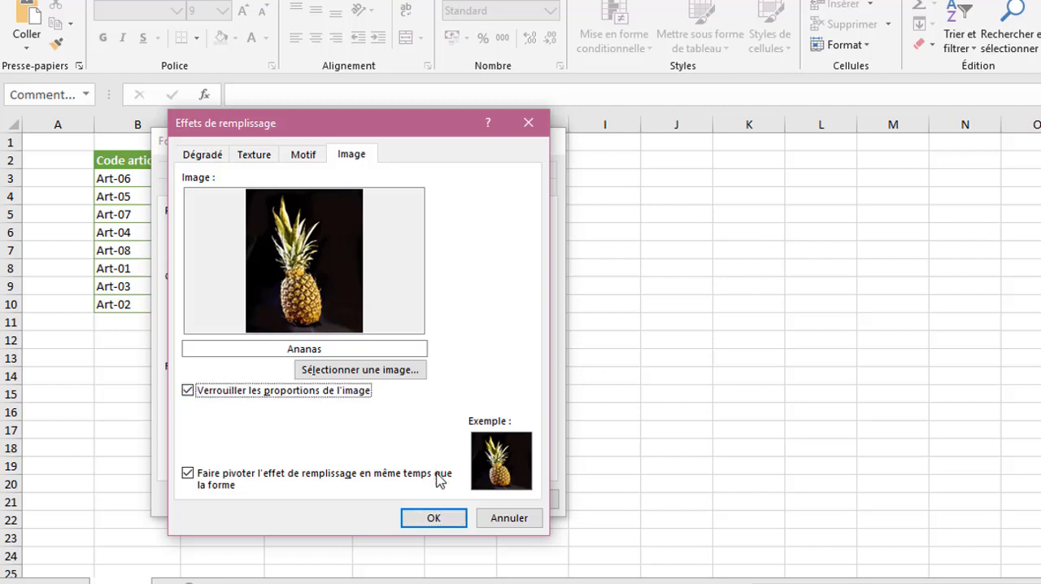
click(428, 522)
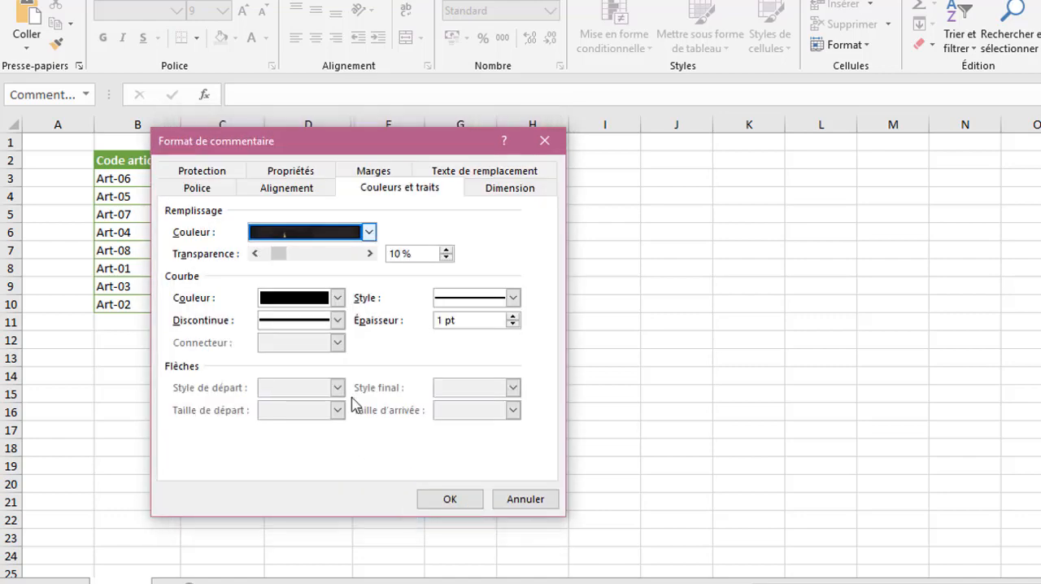
click(452, 499)
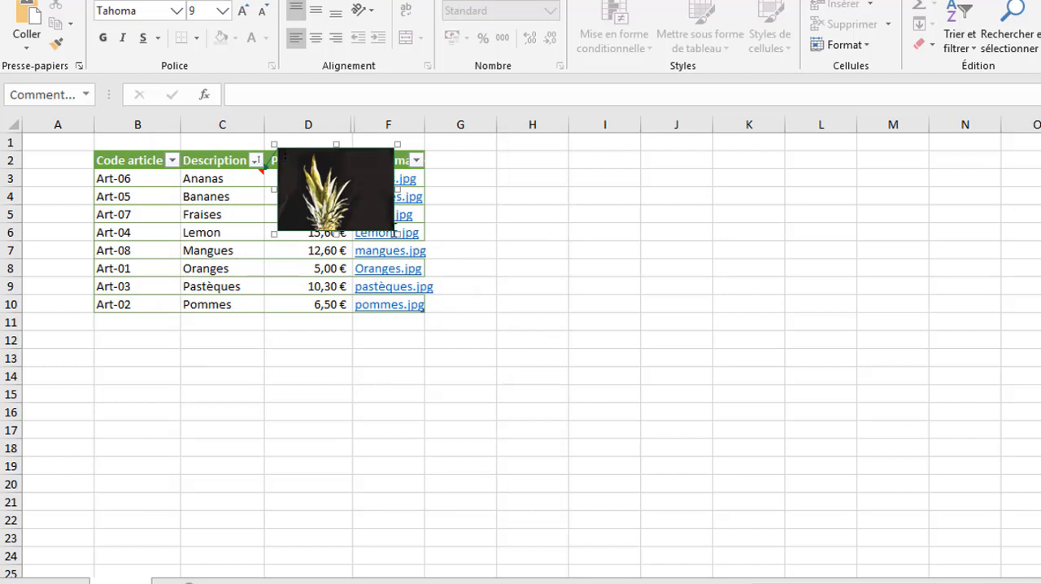
- Resize the Ananas comment to fit the whole pineapple picture, spanning about rows 2 to 9 beside the Description column
drag(396, 233, 406, 279)
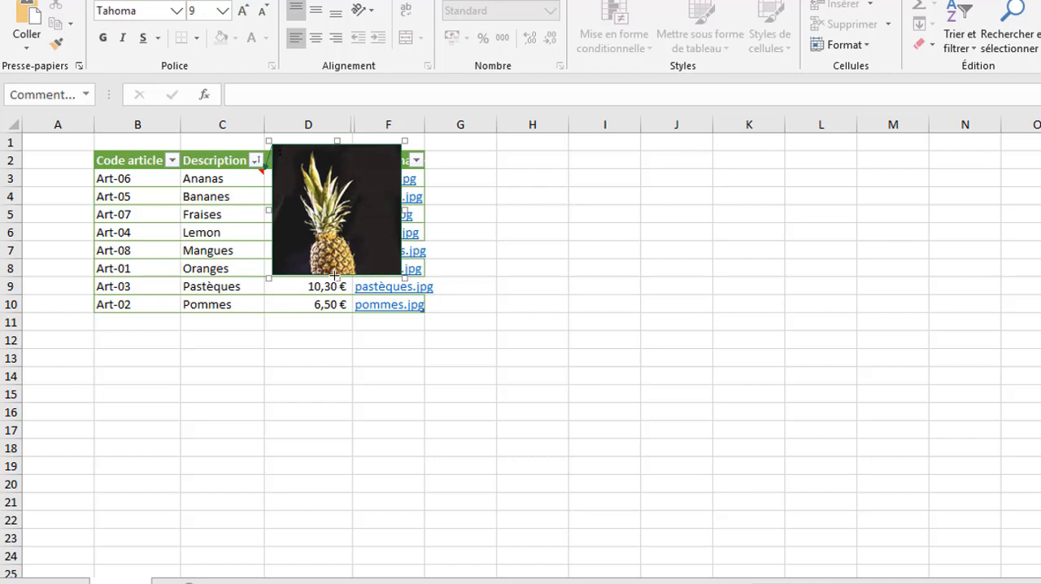
drag(335, 276, 334, 320)
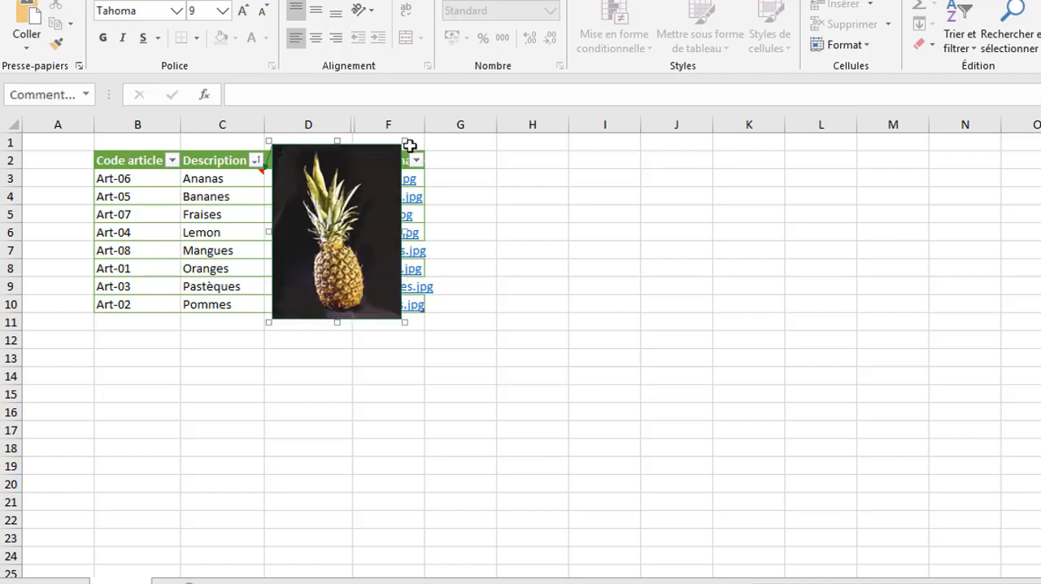
drag(407, 142, 375, 159)
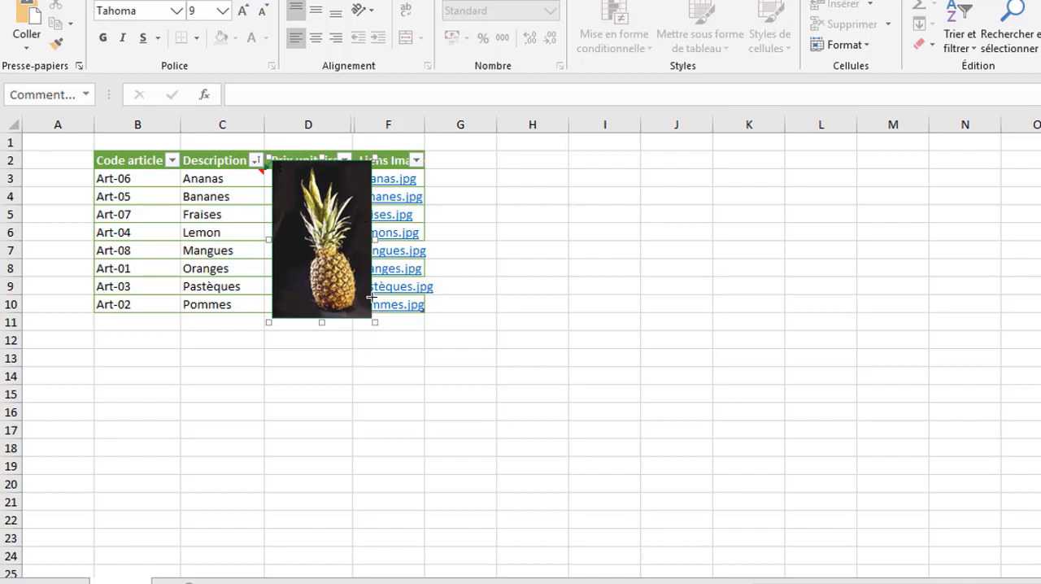
drag(371, 297, 371, 234)
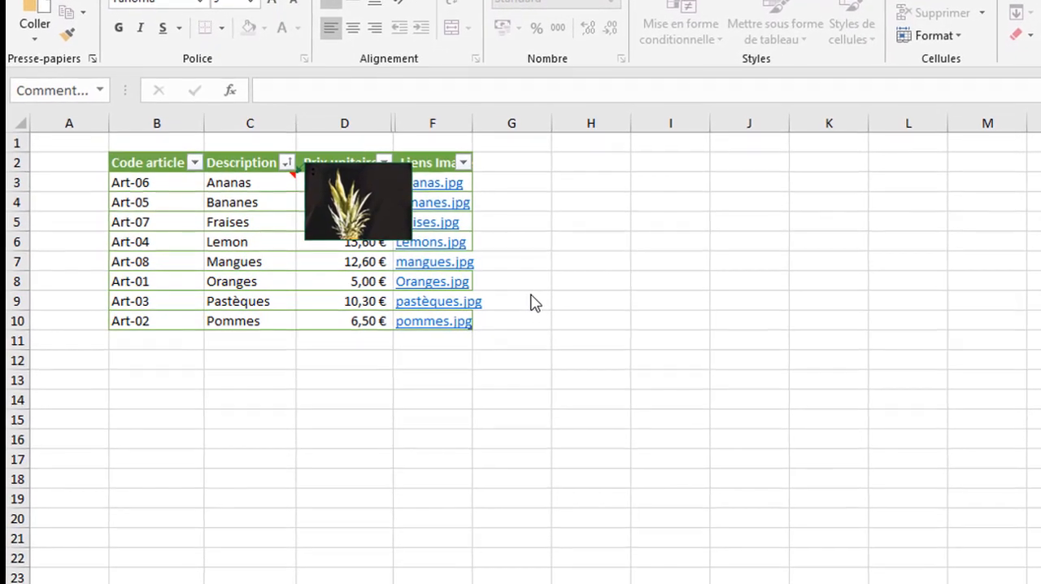
click(343, 198)
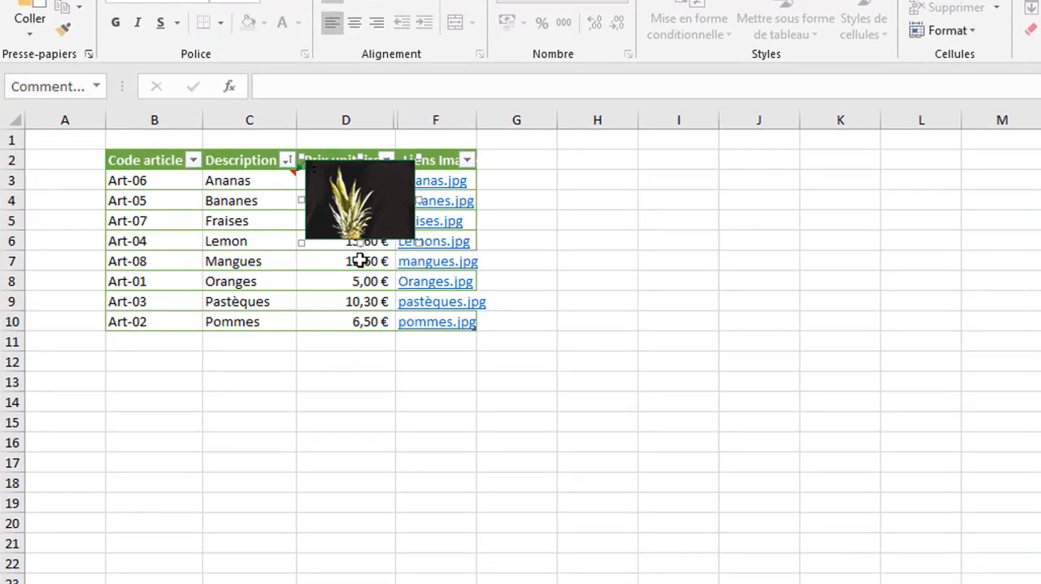
drag(360, 240, 360, 303)
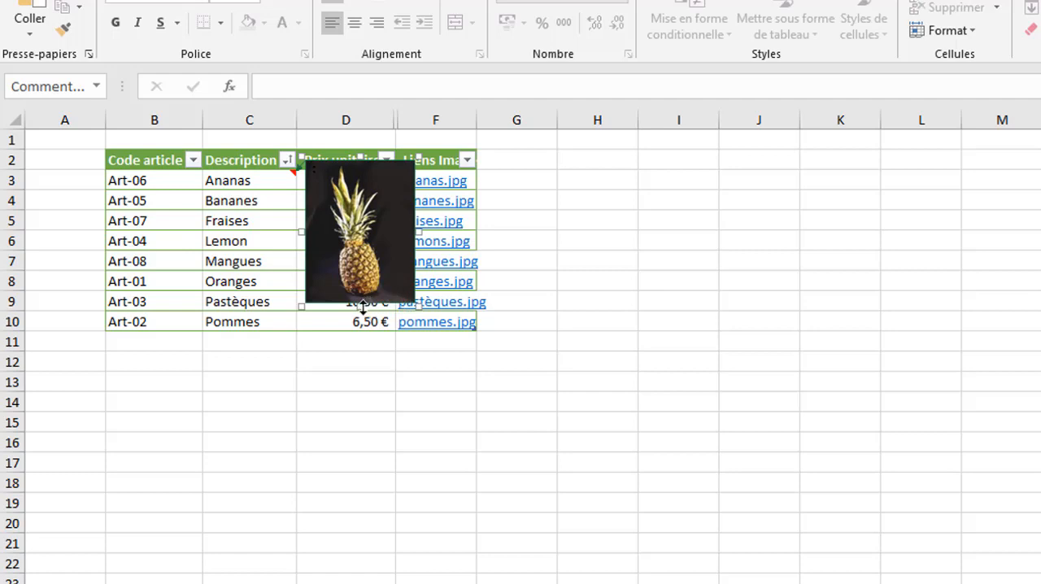
drag(363, 304, 363, 300)
drag(361, 304, 361, 306)
- Enter the text "annas" in the pineapple comment and leave the comment
click(382, 221)
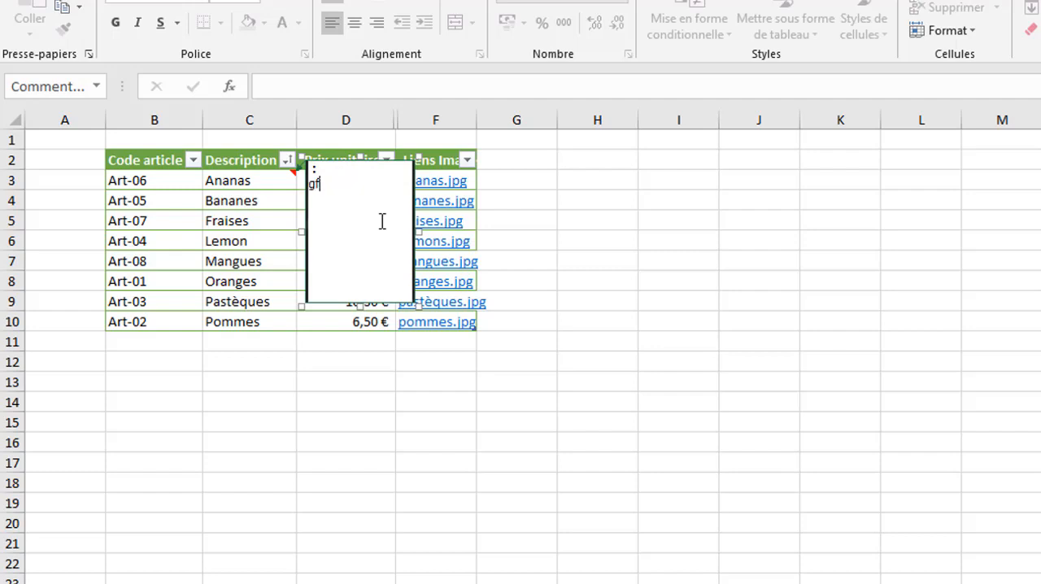
key(BackSpace)
key(BackSpace)
click(682, 293)
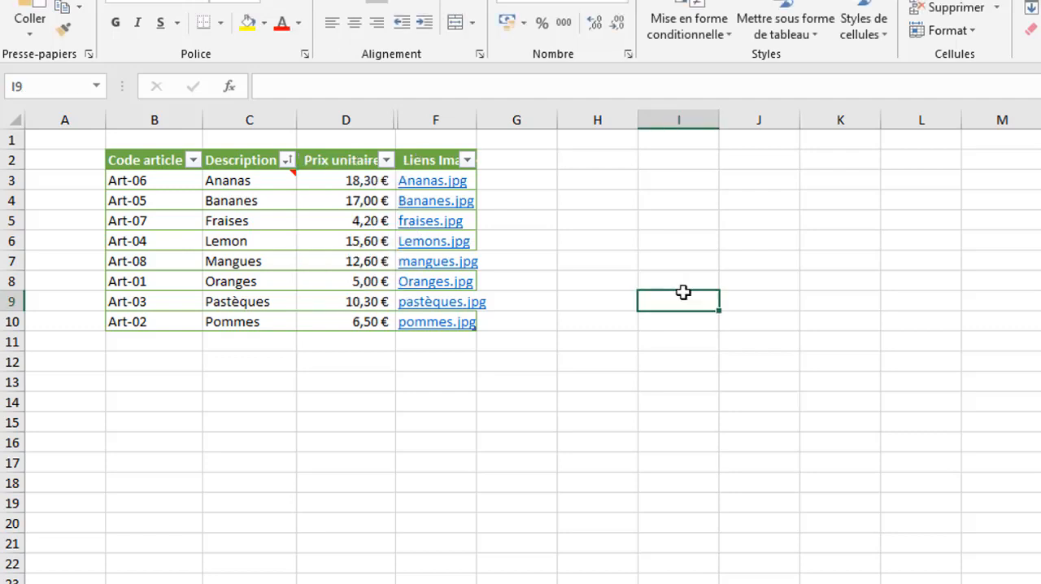
- Reopen the comment on cell C3 for editing and set its font colour to white
click(265, 181)
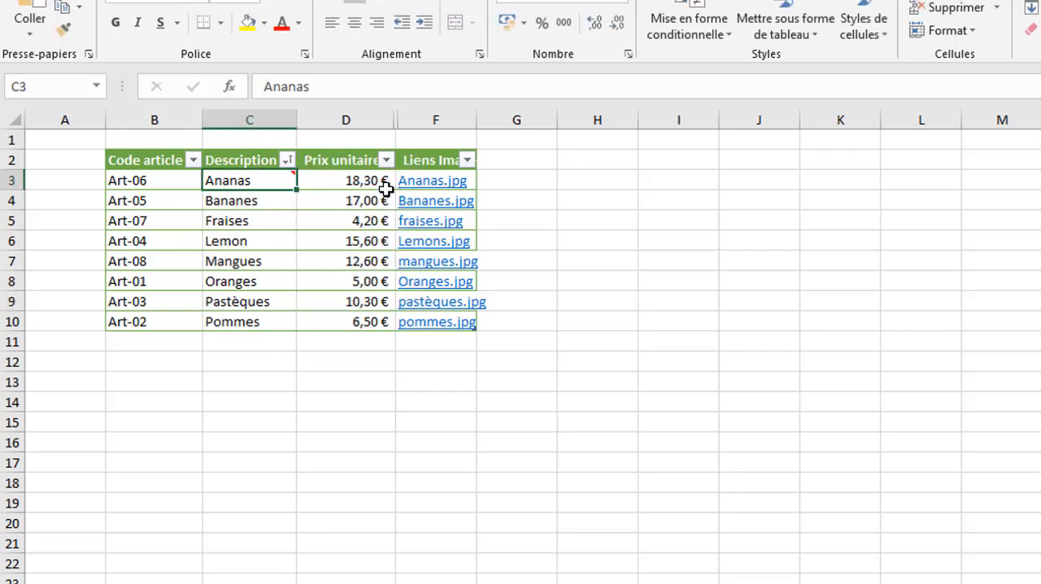
right_click(274, 180)
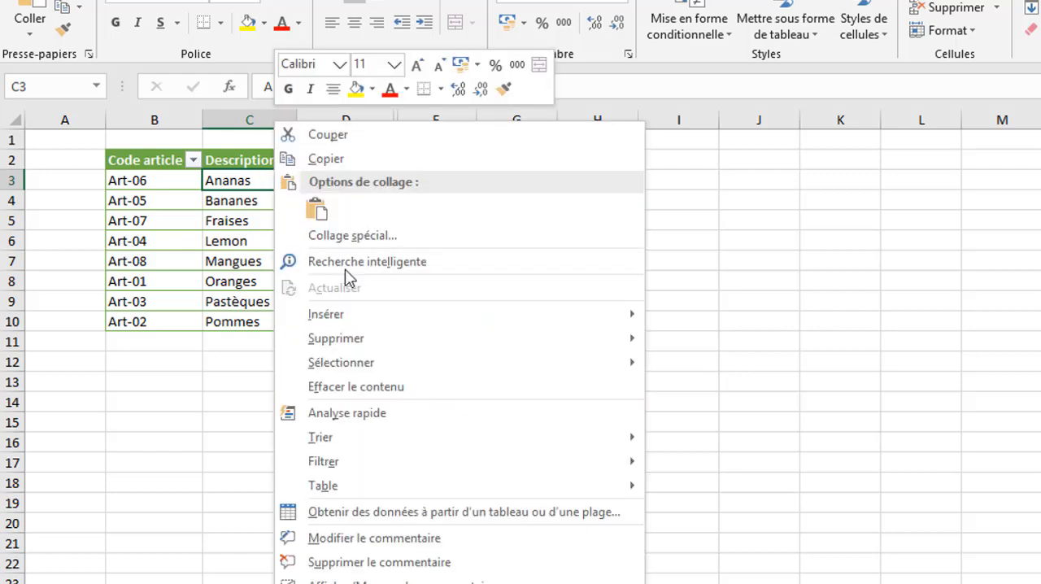
click(420, 538)
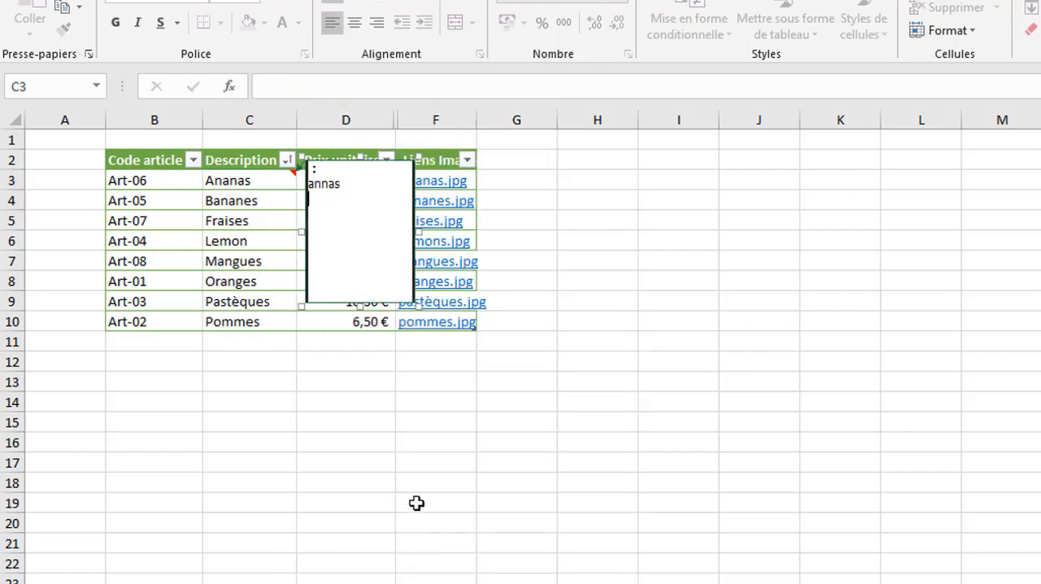
click(364, 160)
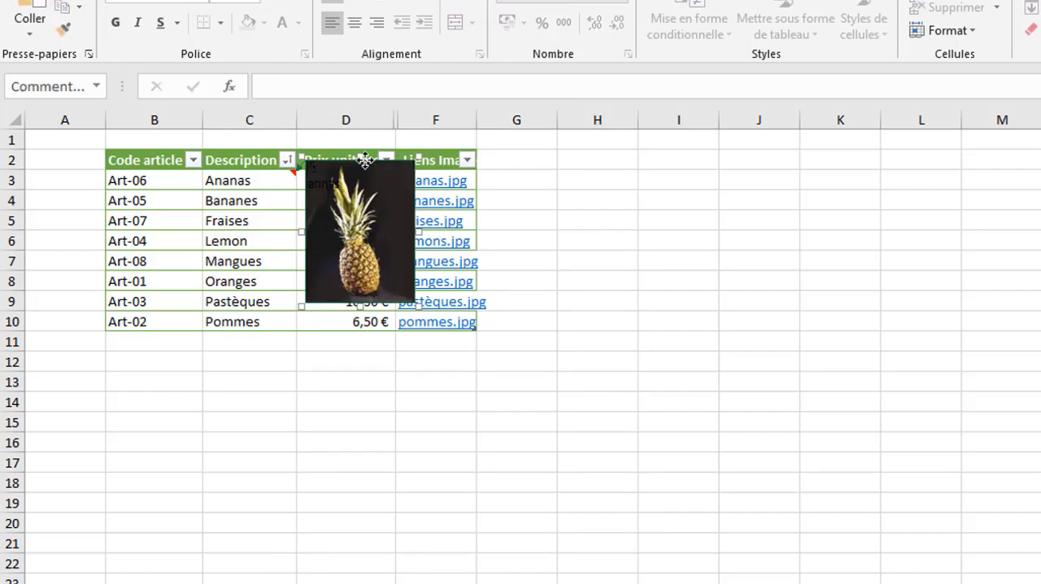
right_click(365, 159)
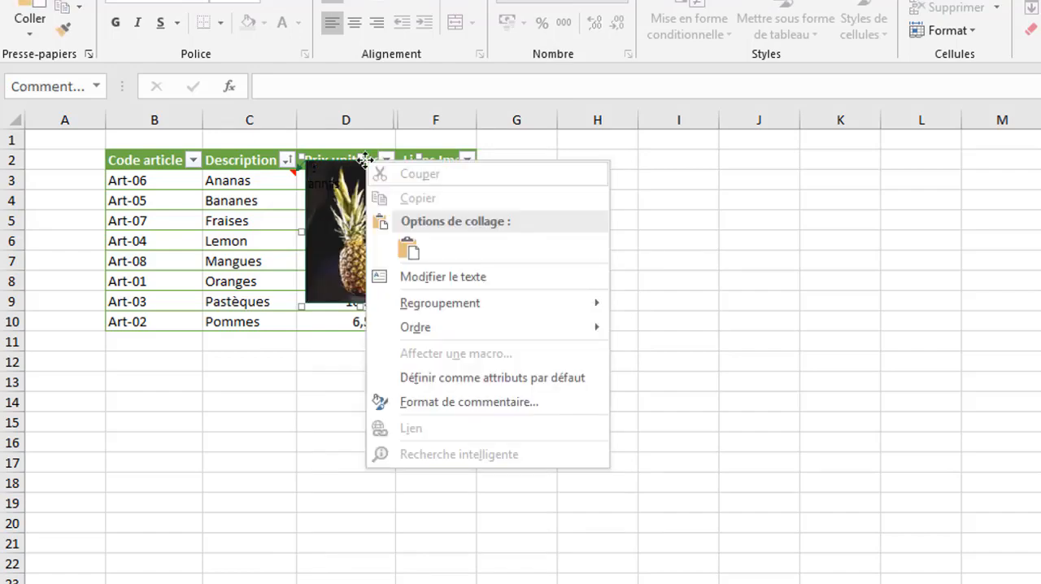
click(442, 403)
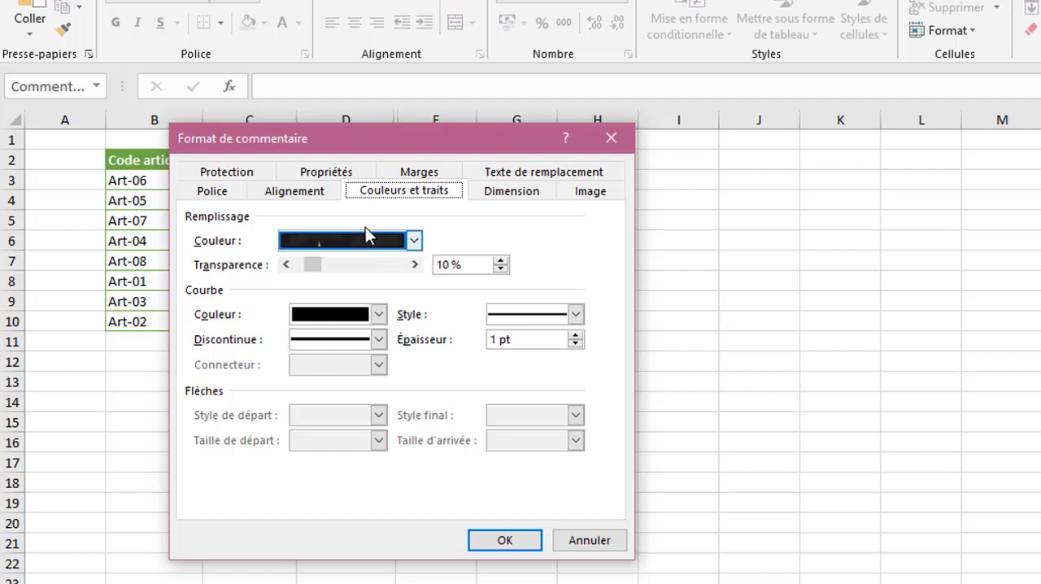
click(210, 192)
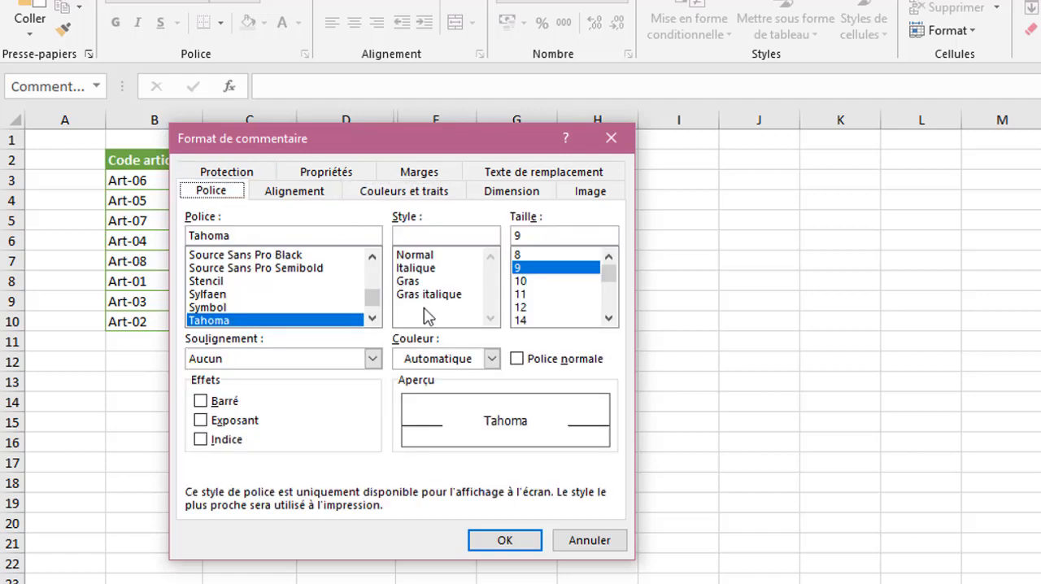
click(491, 360)
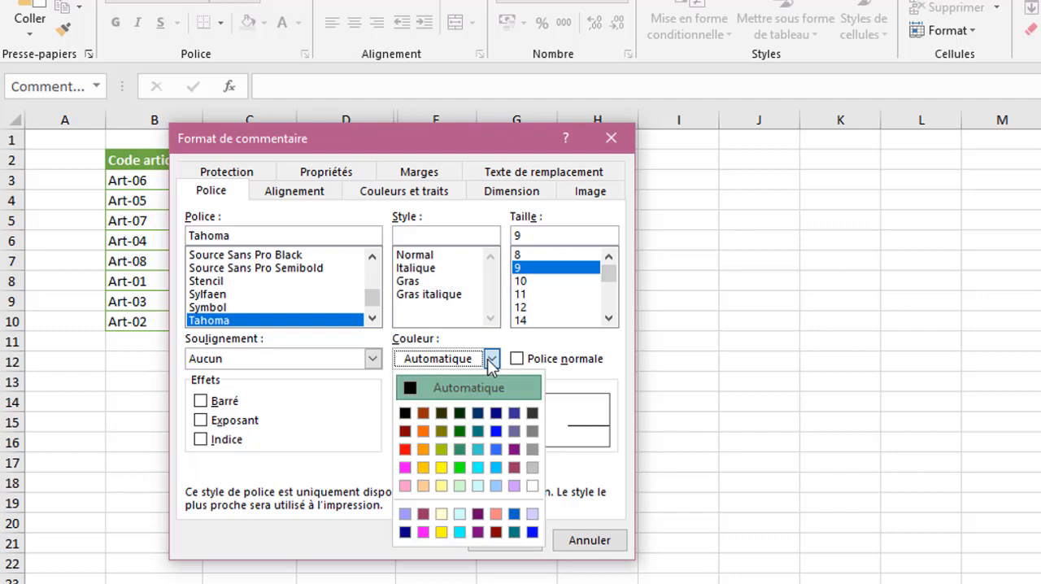
click(533, 486)
click(514, 540)
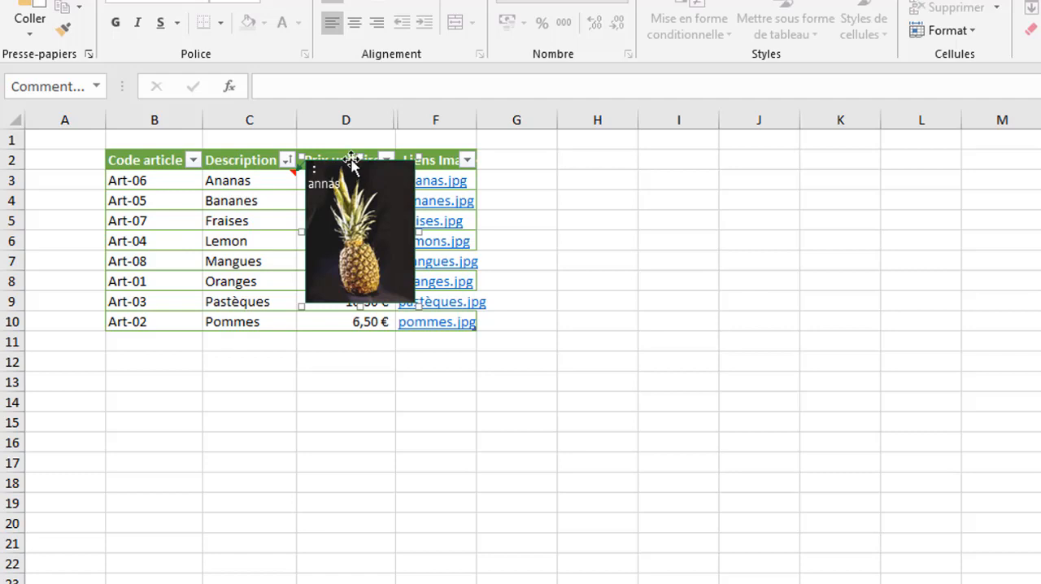
right_click(351, 160)
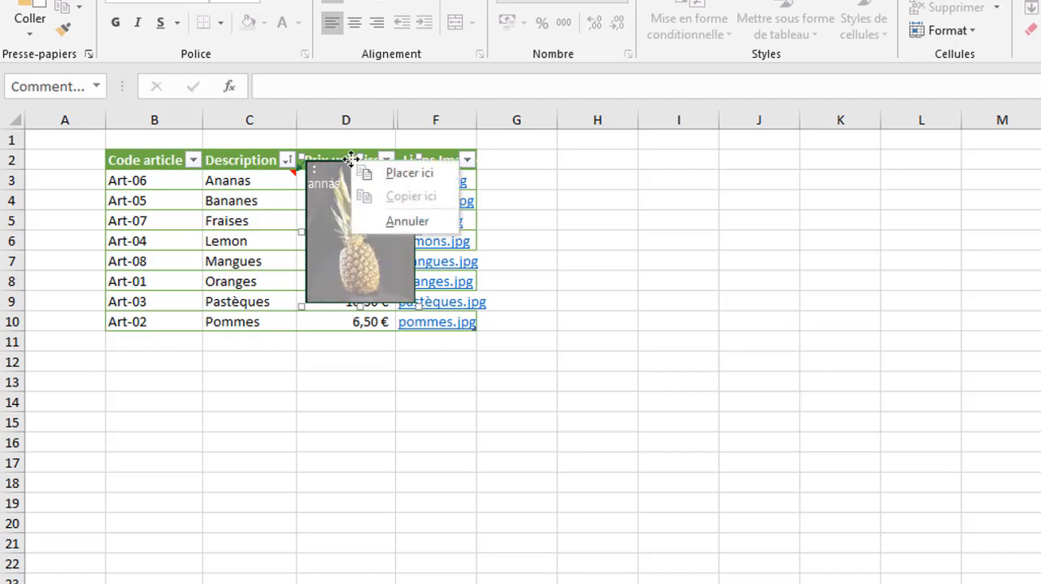
click(328, 174)
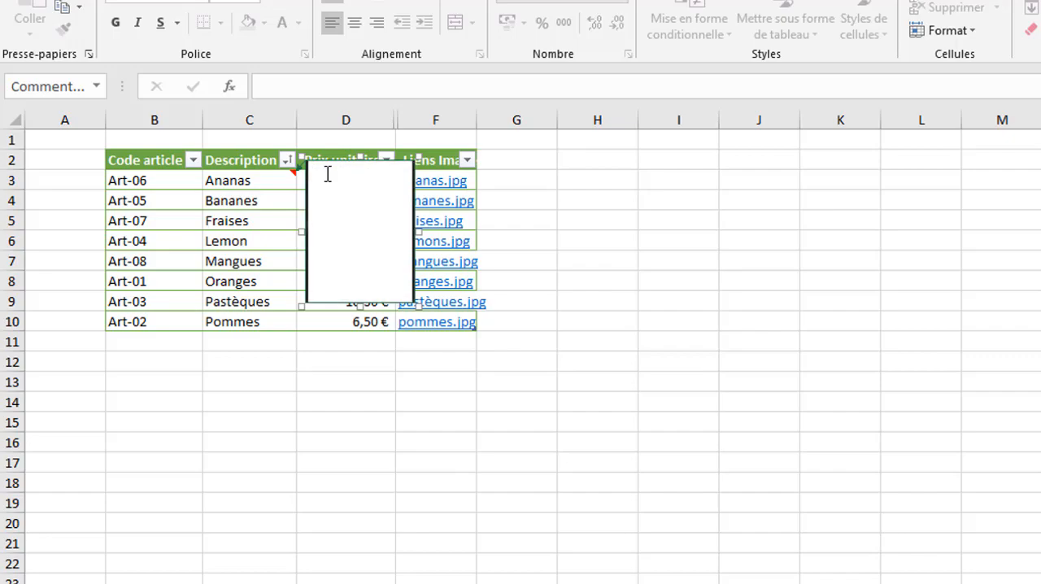
click(597, 387)
- Reopen the comment on cell C3 for editing and examine the picture colour options in its format settings
click(276, 177)
right_click(256, 164)
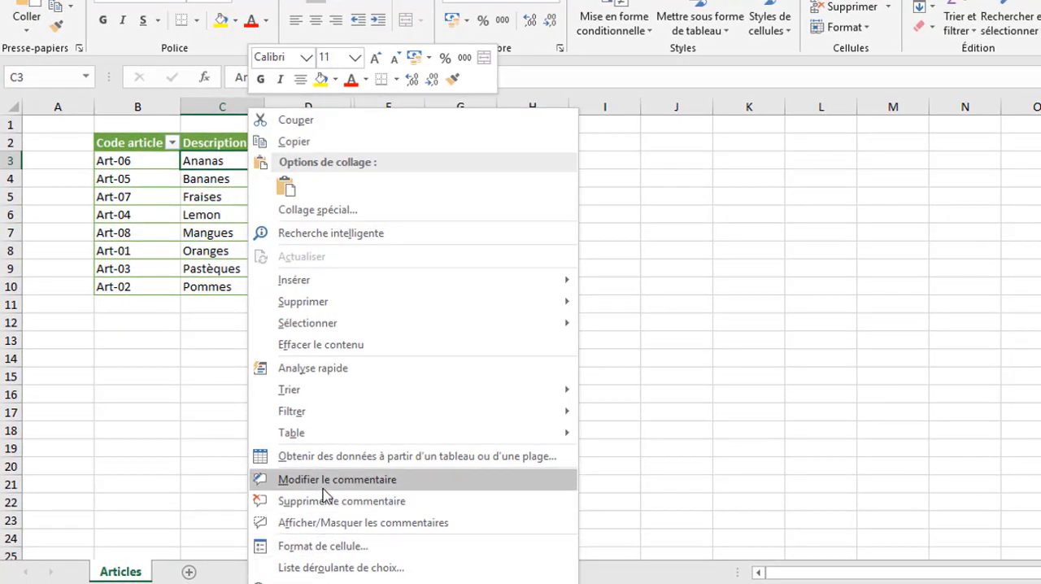
click(323, 487)
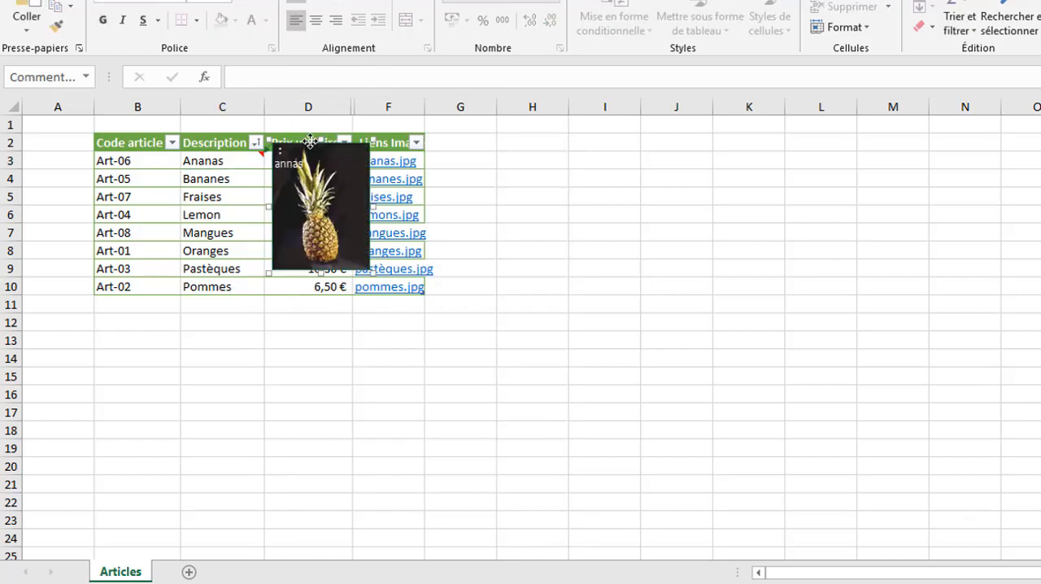
right_click(310, 142)
click(483, 355)
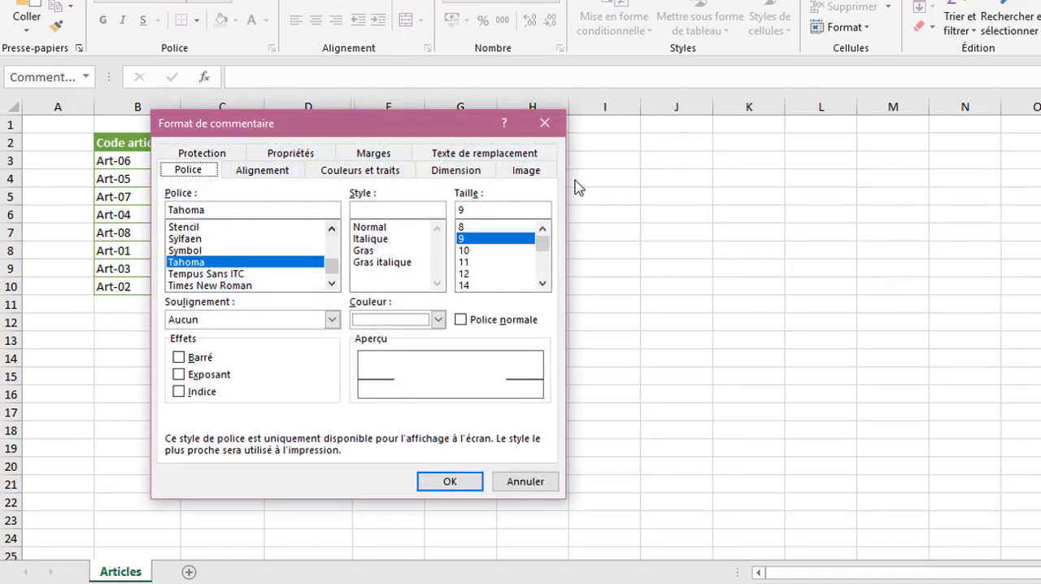
click(528, 175)
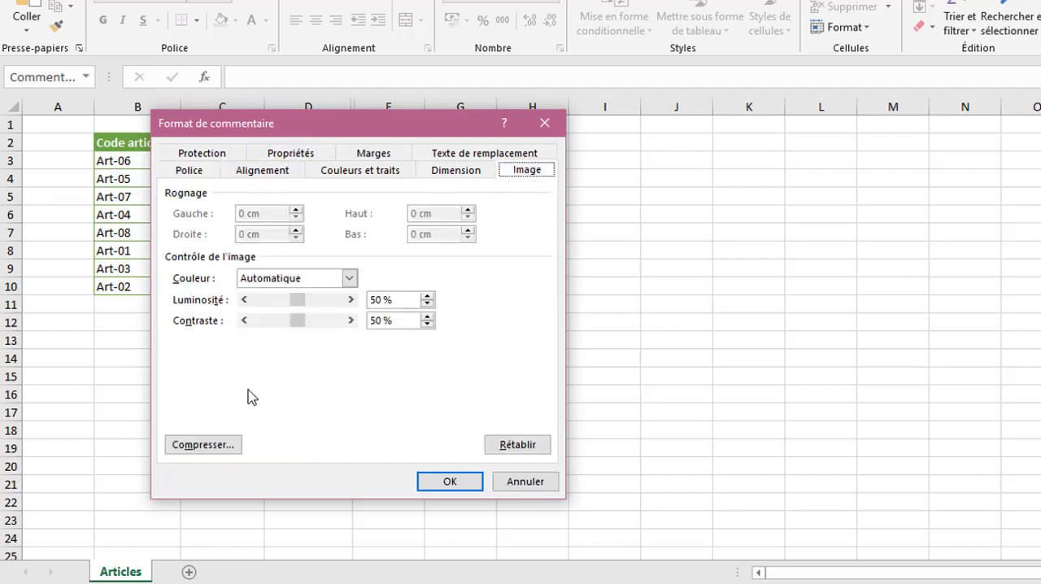
click(350, 279)
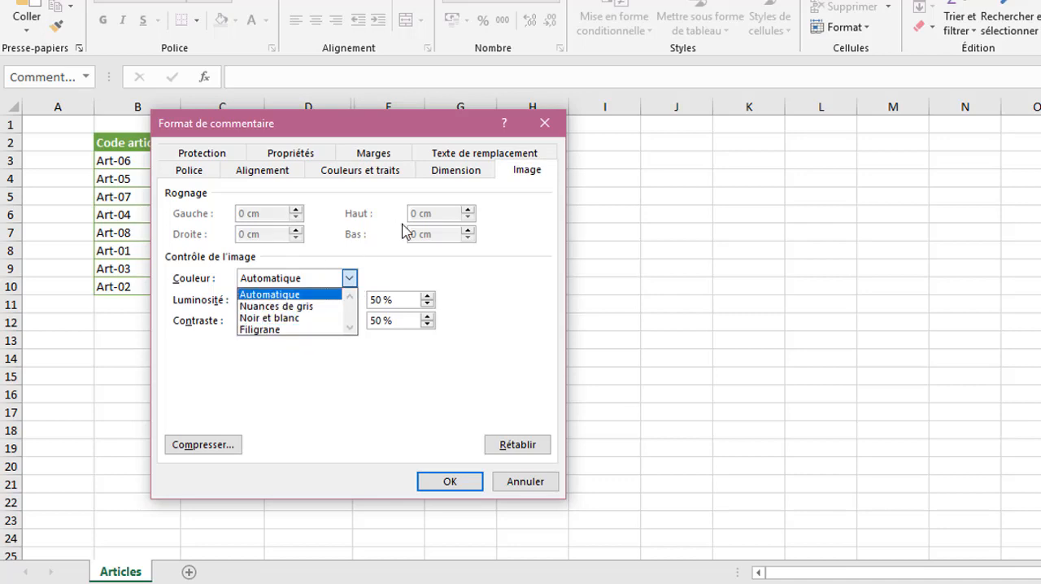
click(424, 263)
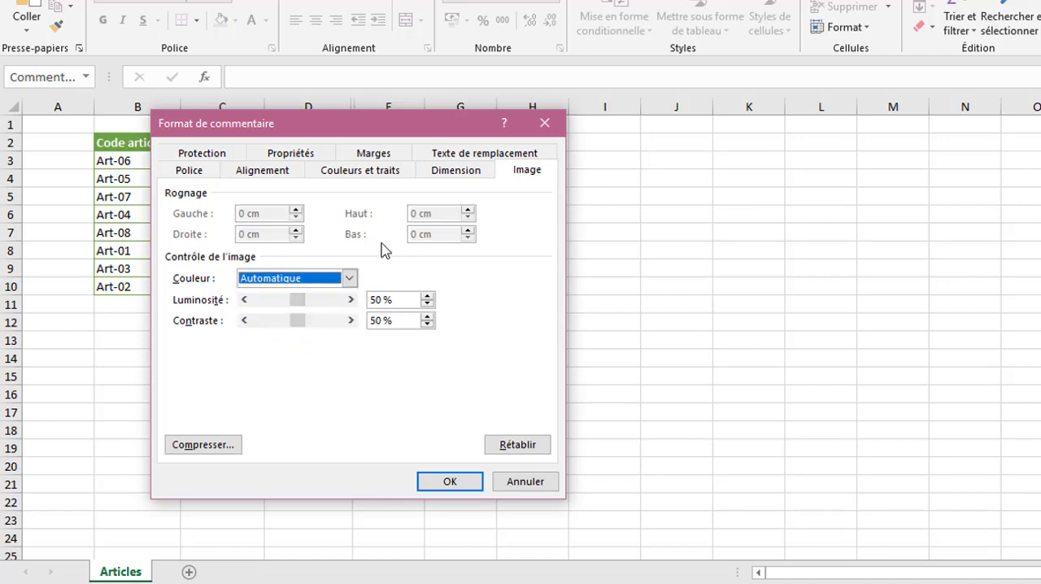
- Compress all pictures in the document to the "Site web/écran" resolution and apply the picture optimisation
click(223, 452)
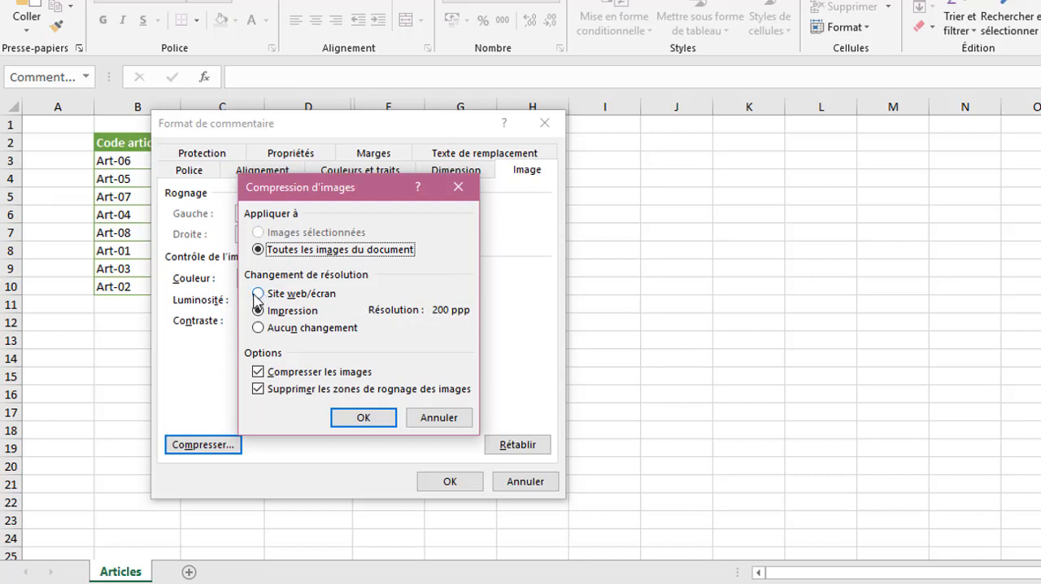
click(257, 295)
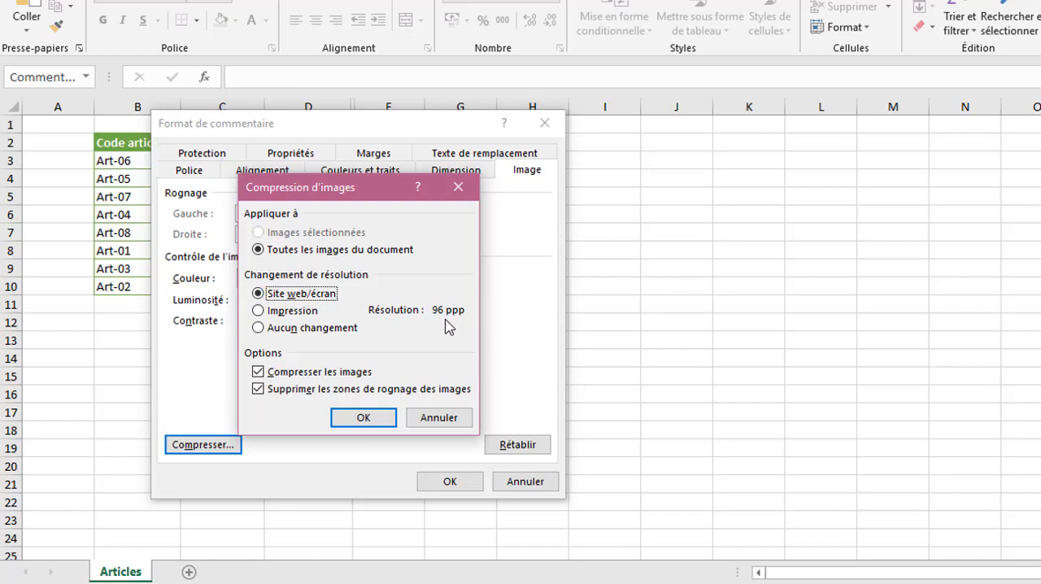
click(350, 419)
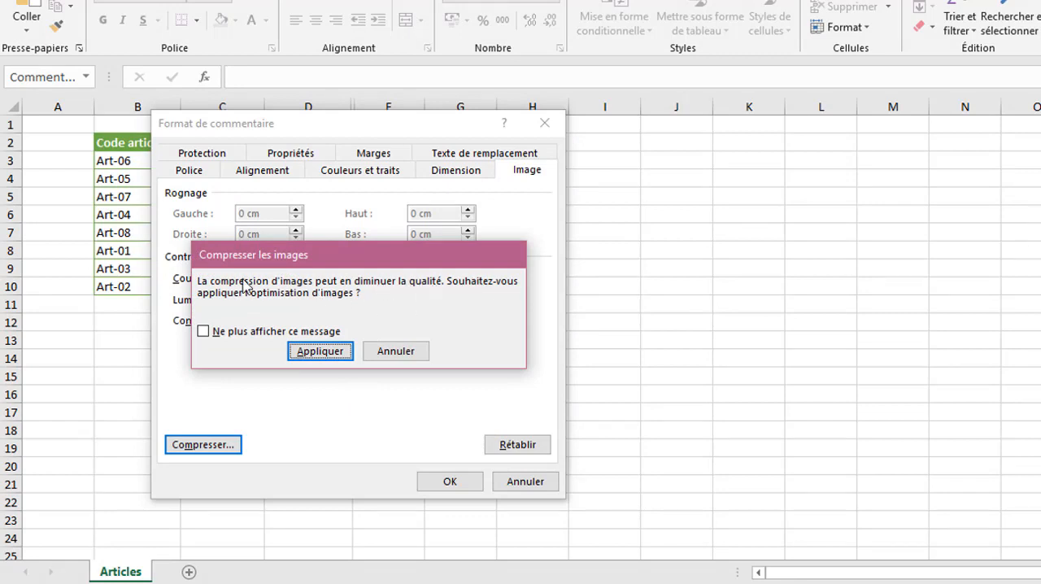
click(329, 351)
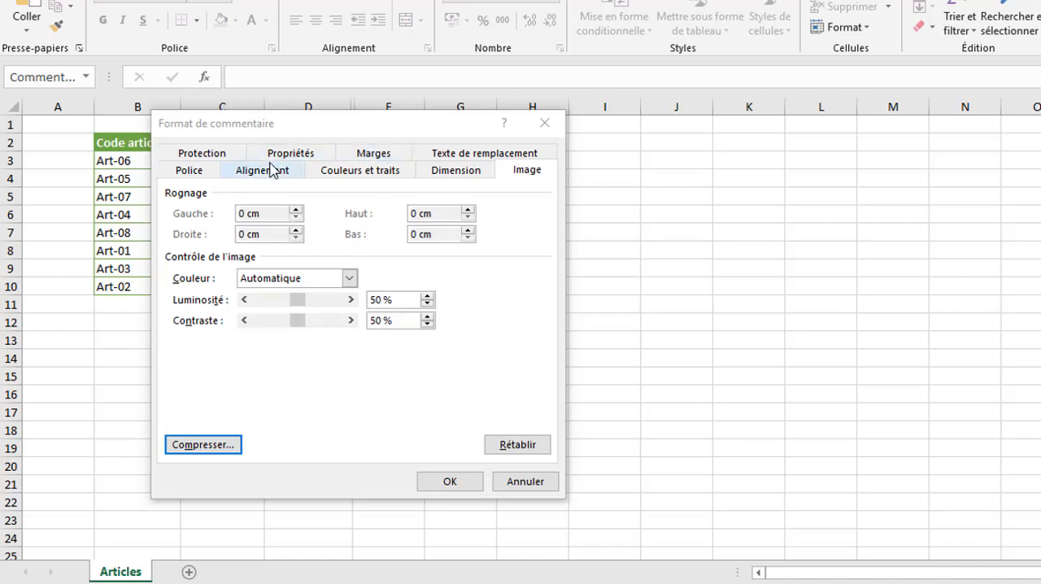
- Unlock the proportions of the comment's Ananas fill picture and apply the comment formatting
click(378, 173)
click(369, 214)
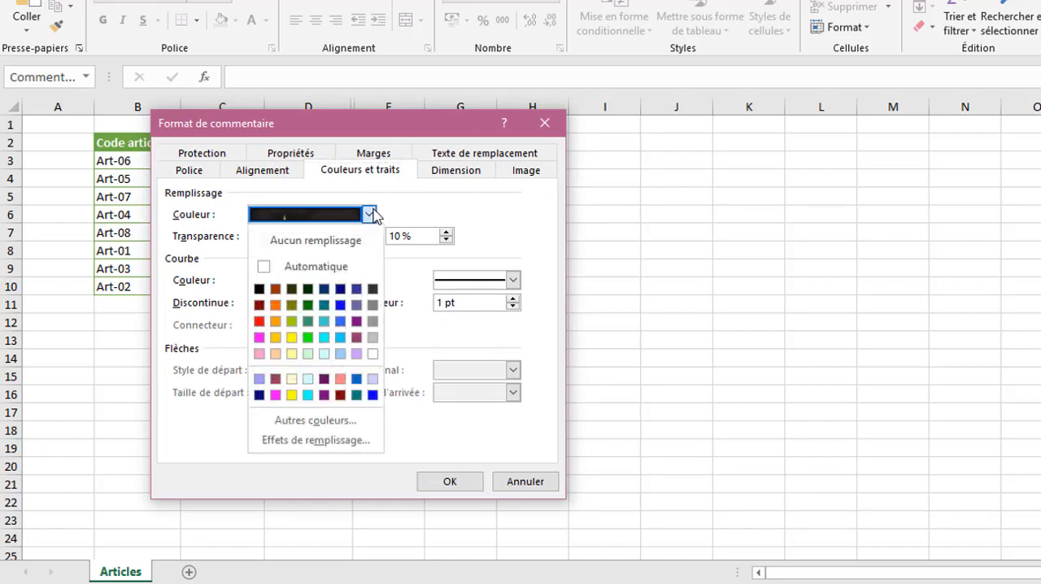
click(326, 440)
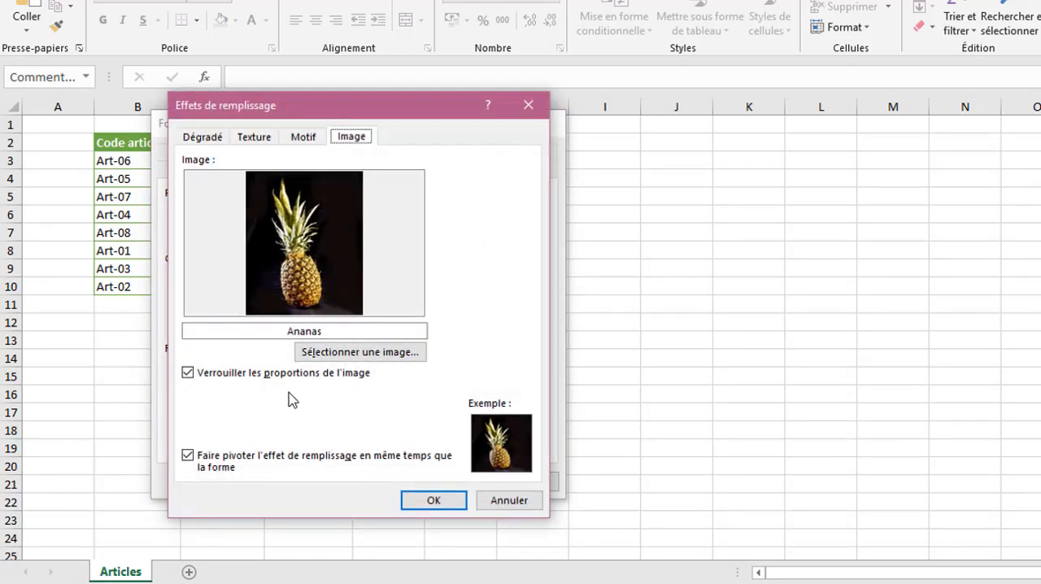
click(192, 377)
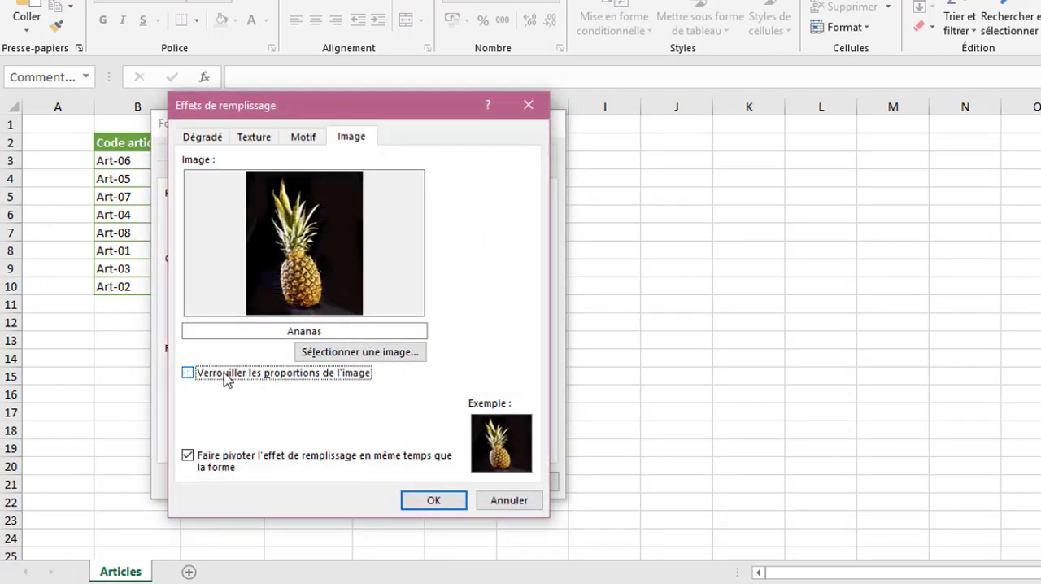
click(431, 501)
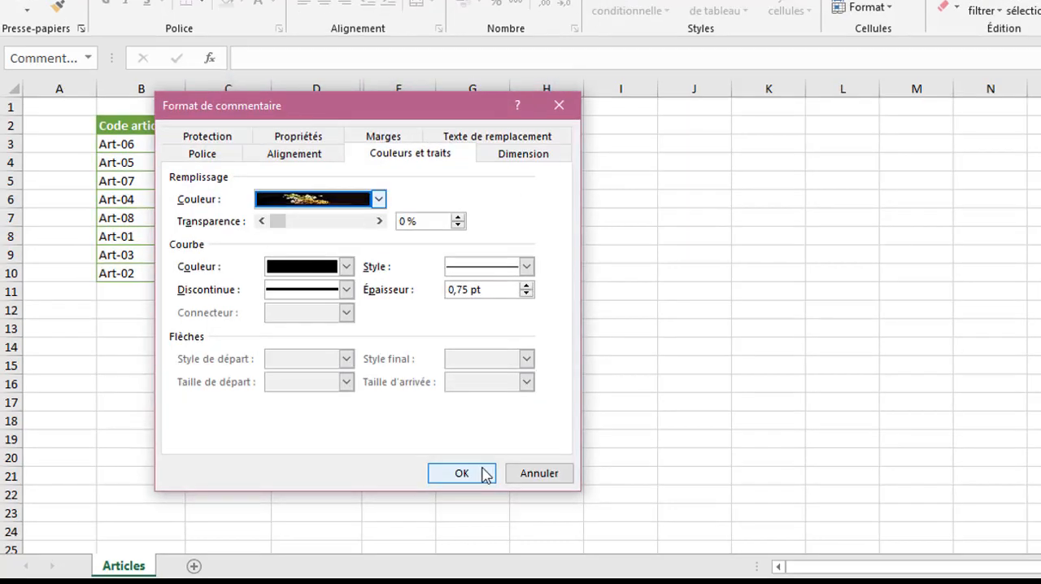
click(450, 481)
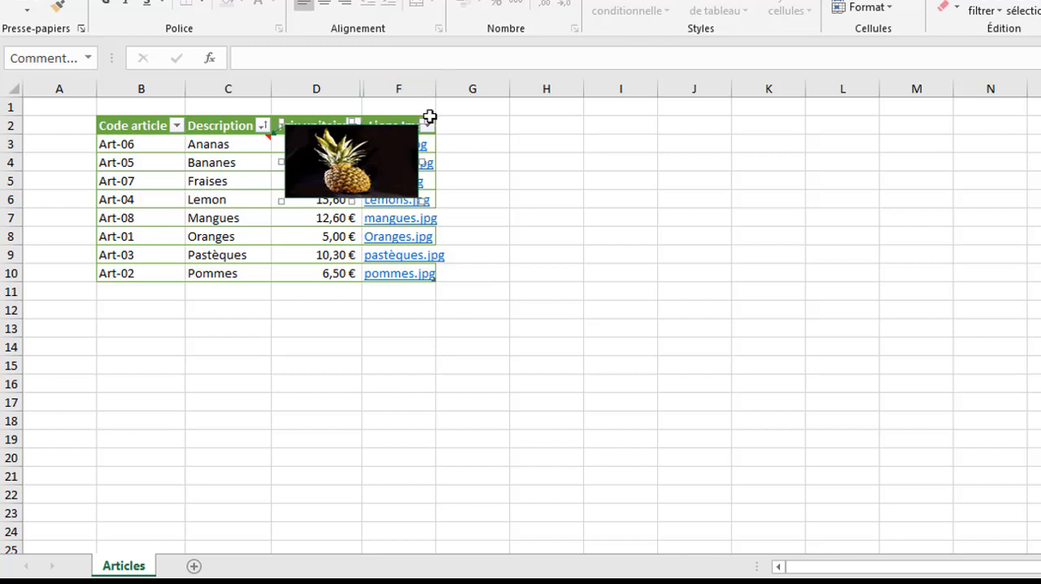
- Resize the pineapple comment to span about rows 3 to 7 over the Prix unitaire column
drag(418, 125, 362, 133)
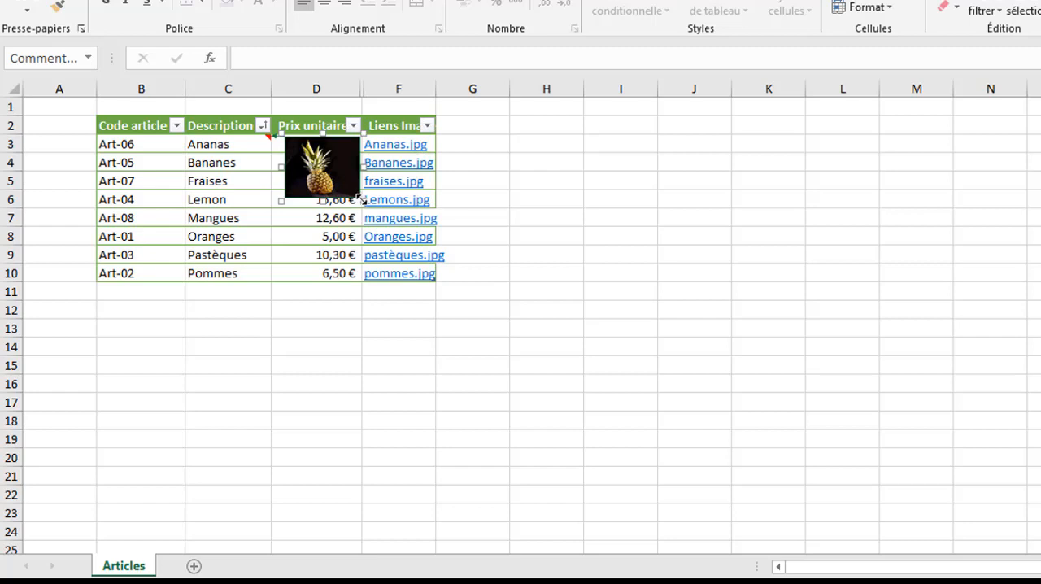
drag(362, 199, 330, 198)
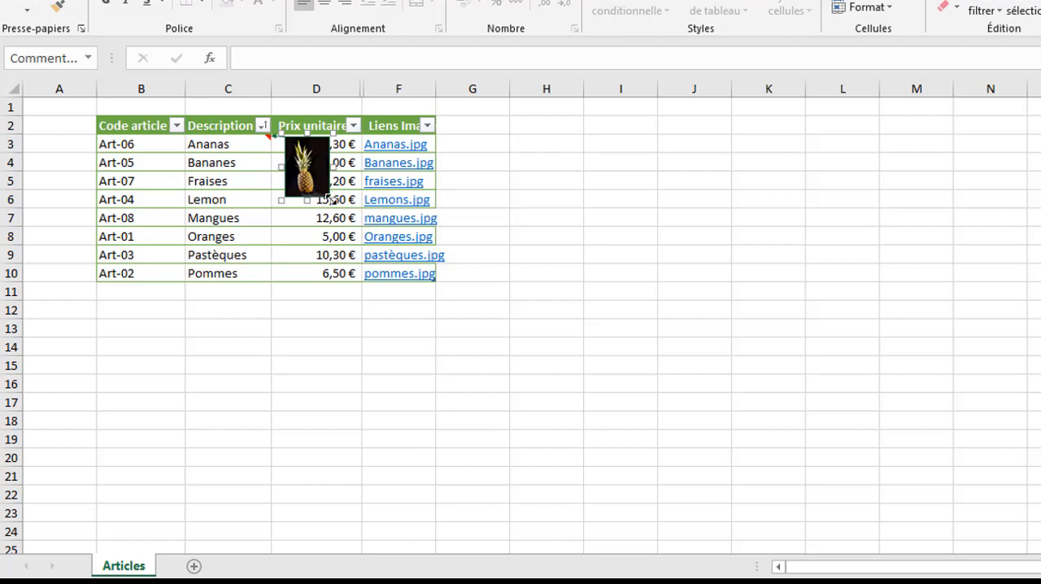
drag(329, 198, 369, 229)
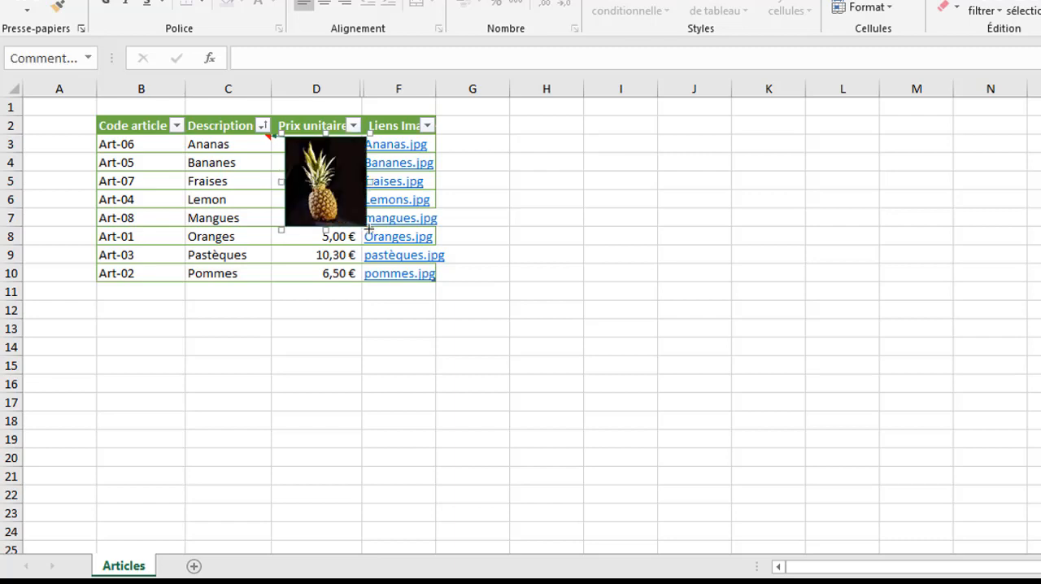